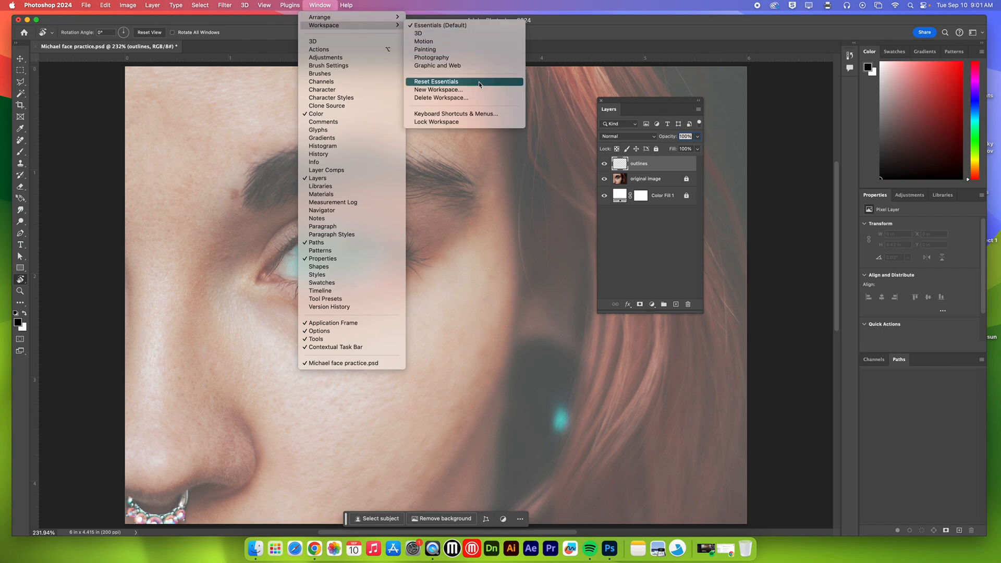
Step: Reset the Essentials workspace to its default layout
{"action": "left_click", "coordinate": [479, 82]}
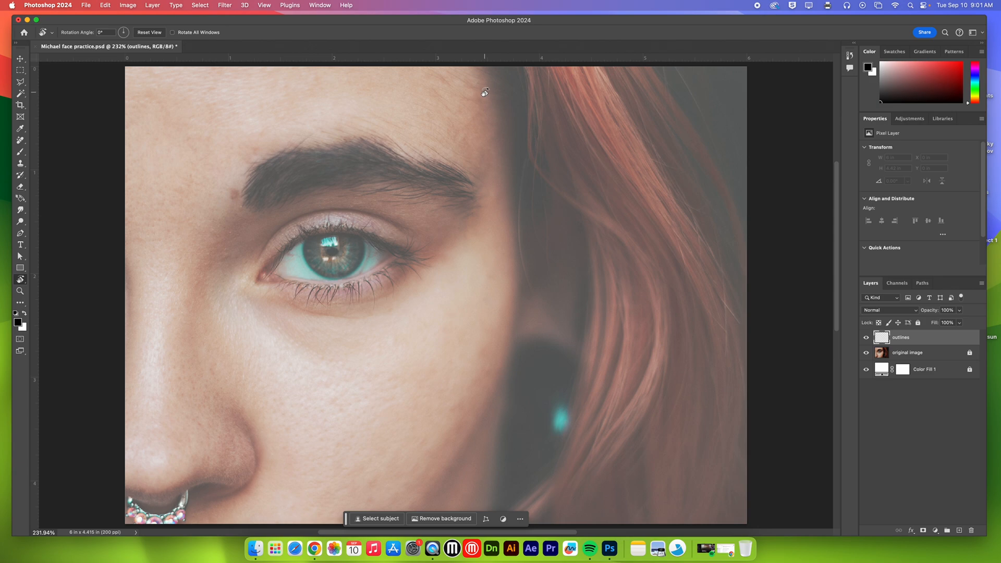
Step: Zoom in and out of the face photo, fit it on screen, and review the available zoom commands
{"action": "key", "text": "super+equal"}
{"action": "key", "text": "super+equal"}
{"action": "key", "text": "super+equal"}
{"action": "key", "text": "super+equal"}
{"action": "key", "text": "super+equal"}
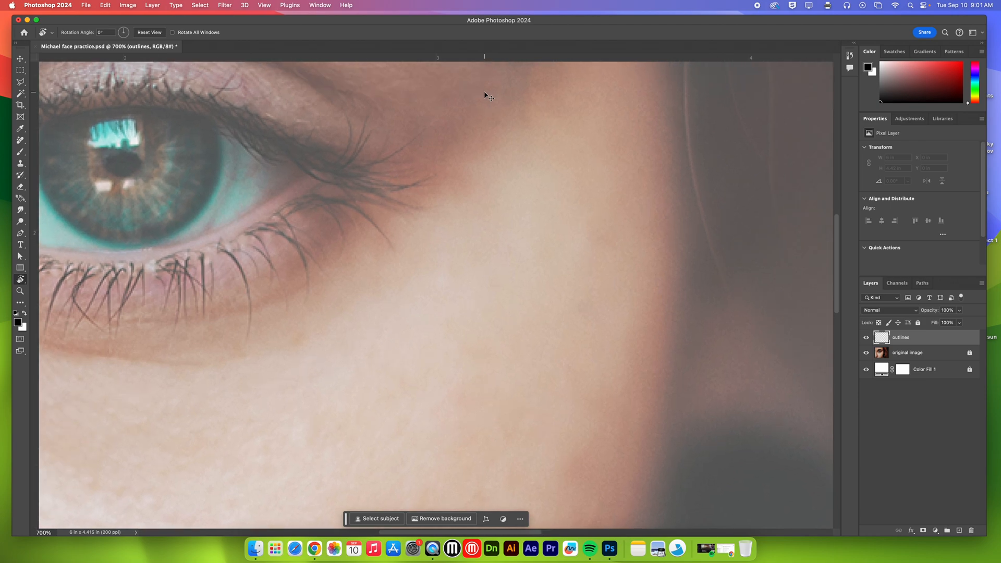
{"action": "key", "text": "super+minus"}
{"action": "key", "text": "super+minus"}
{"action": "key", "text": "super+minus"}
{"action": "key", "text": "super+minus"}
{"action": "key", "text": "super+minus"}
{"action": "key", "text": "super+minus"}
{"action": "key", "text": "super+minus"}
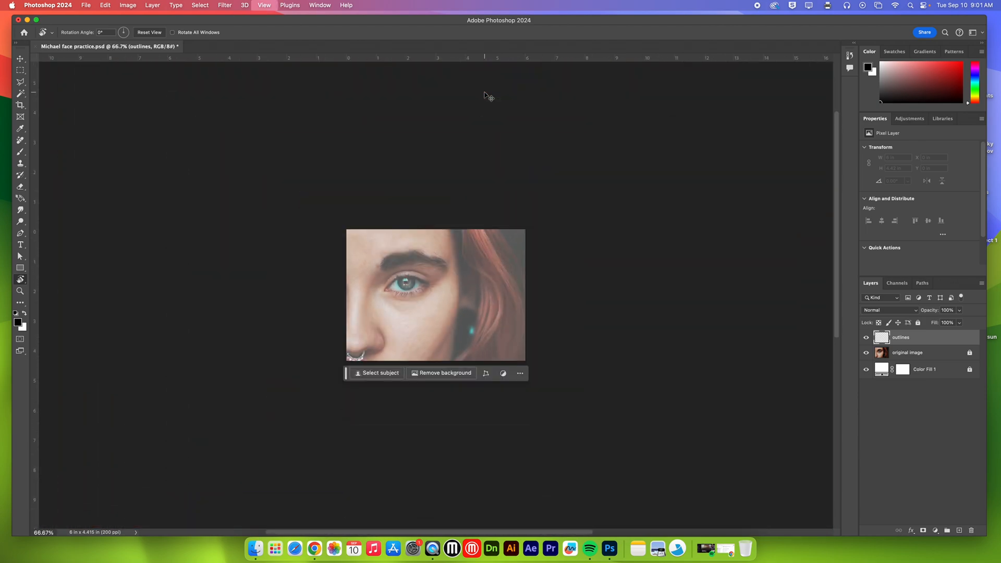
{"action": "key", "text": "super+minus"}
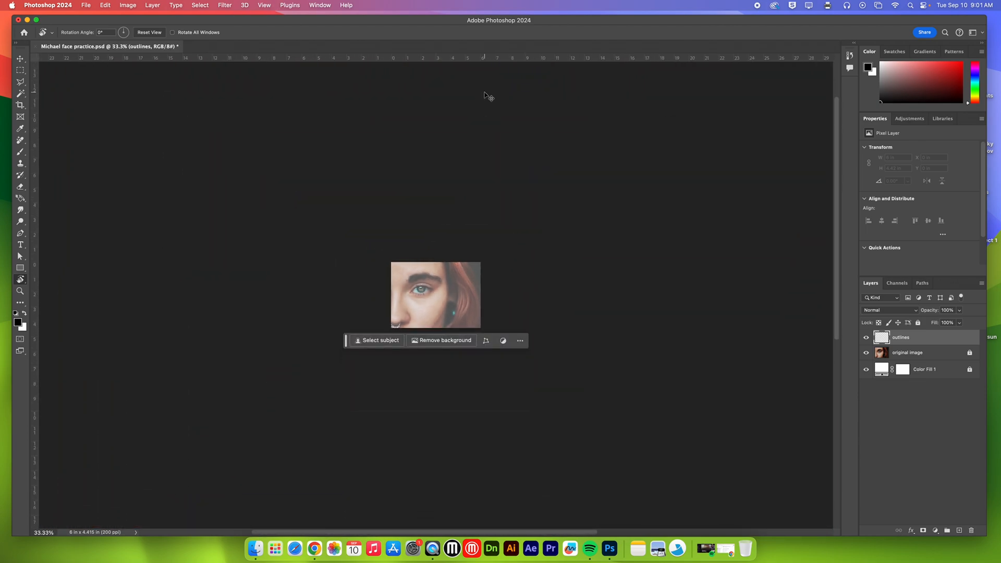
{"action": "key", "text": "super+0"}
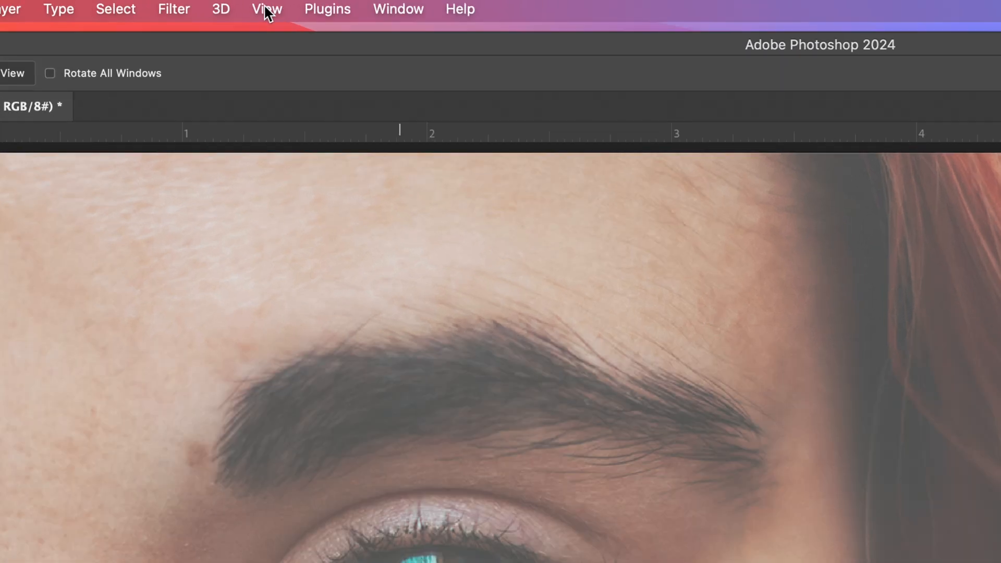
{"action": "left_click", "coordinate": [267, 10]}
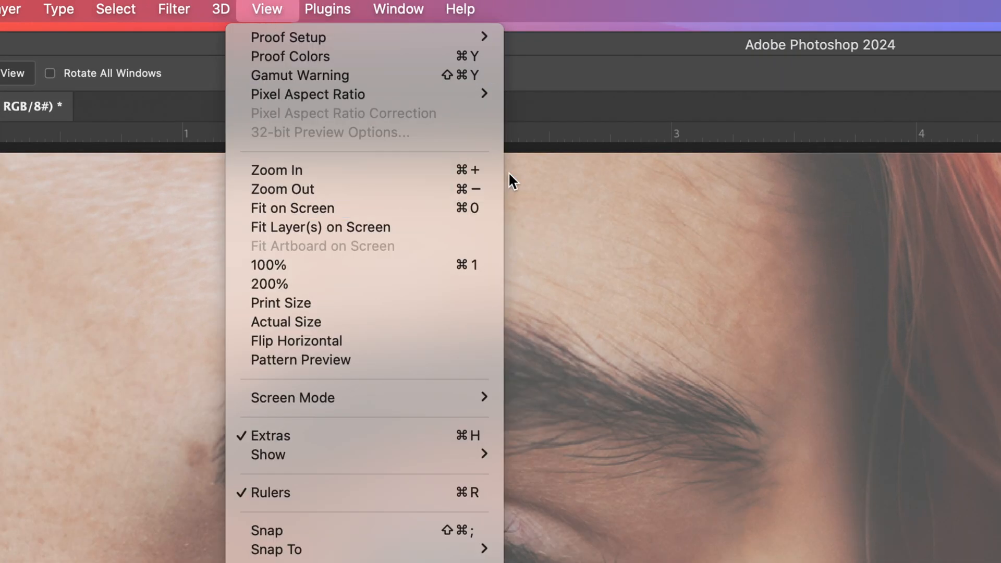
{"action": "left_click", "coordinate": [534, 49]}
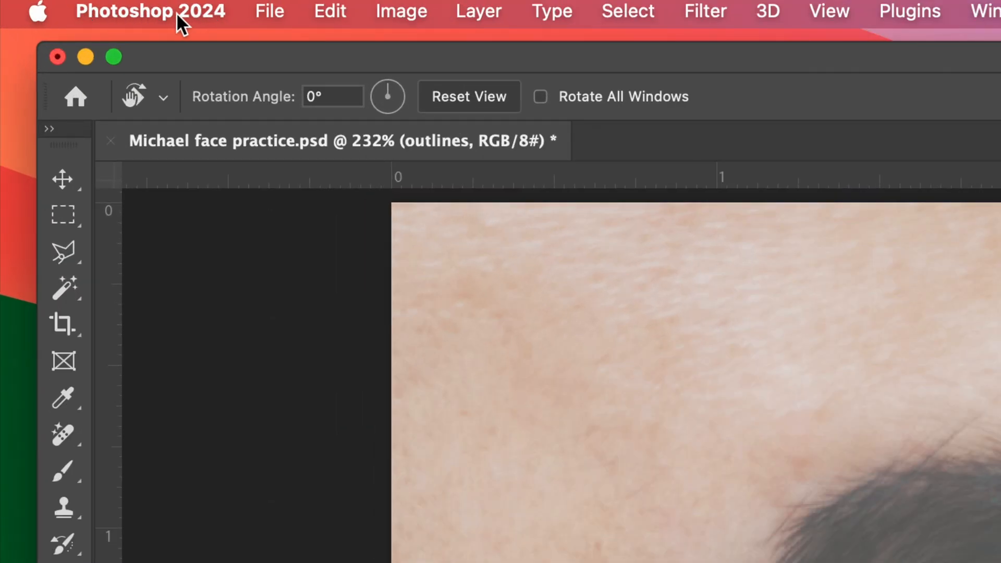
Step: Switch to the Finder desktop and bring the Photoshop window back
{"action": "left_click", "coordinate": [11, 61]}
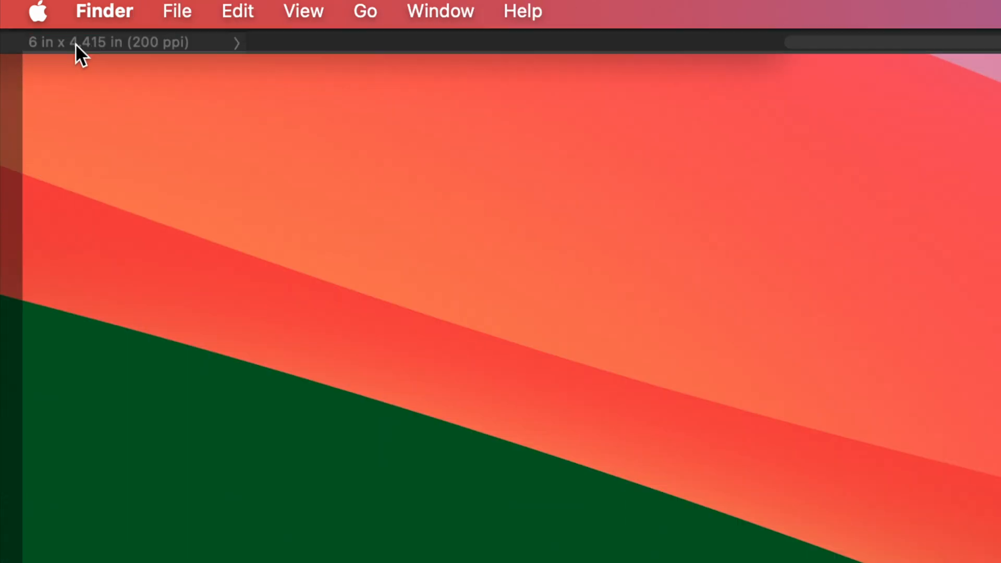
{"action": "left_click", "coordinate": [116, 33]}
{"action": "left_click", "coordinate": [145, 56]}
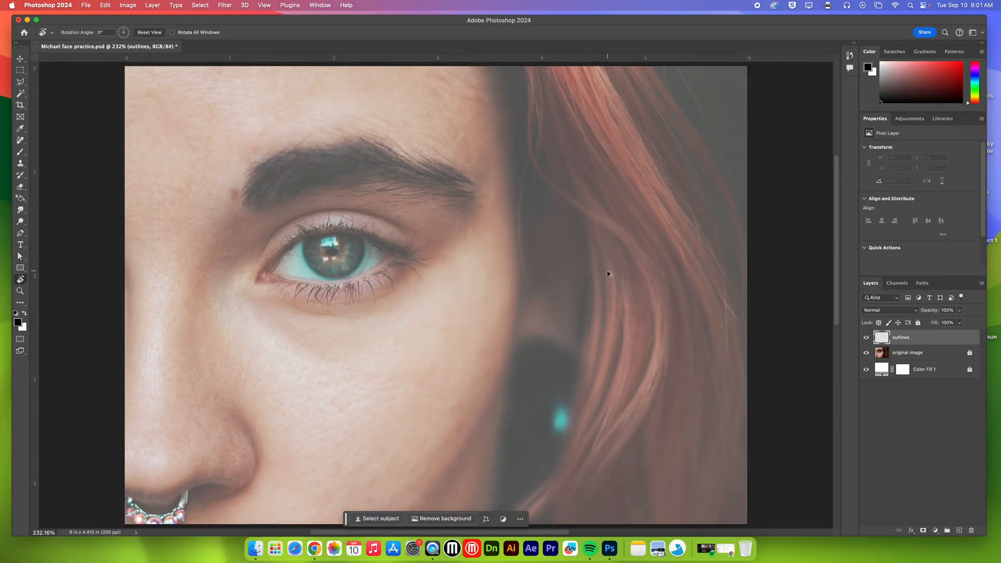
Step: Float the layer list over the canvas and enlarge it to show all the layers
{"action": "left_click", "coordinate": [870, 284]}
{"action": "left_click_drag", "start_coordinate": [871, 284], "coordinate": [650, 195]}
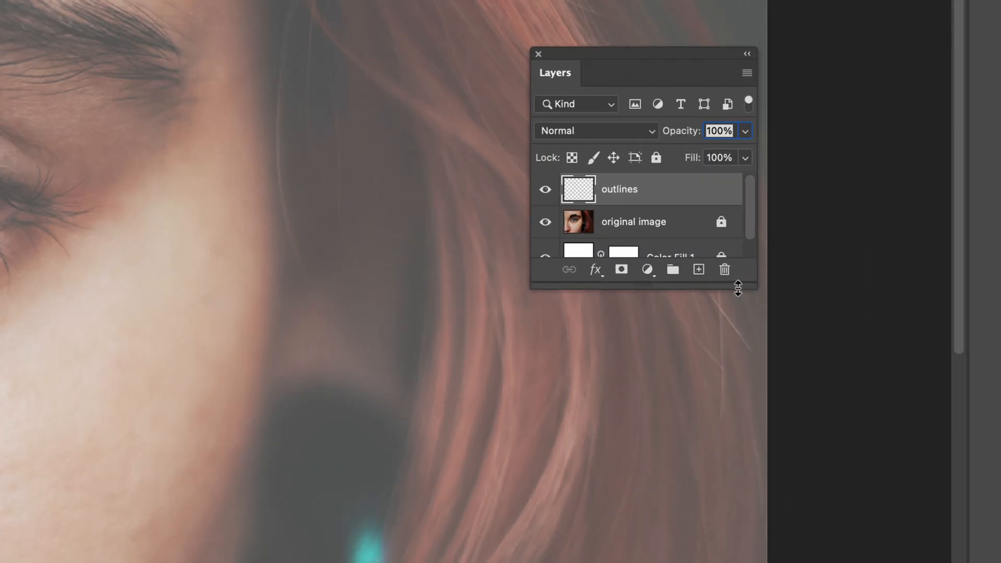
{"action": "left_click_drag", "start_coordinate": [738, 287], "coordinate": [736, 450]}
Step: Check the lock and opacity settings of the original image layer, and make the outlines layer active again
{"action": "left_click", "coordinate": [669, 263]}
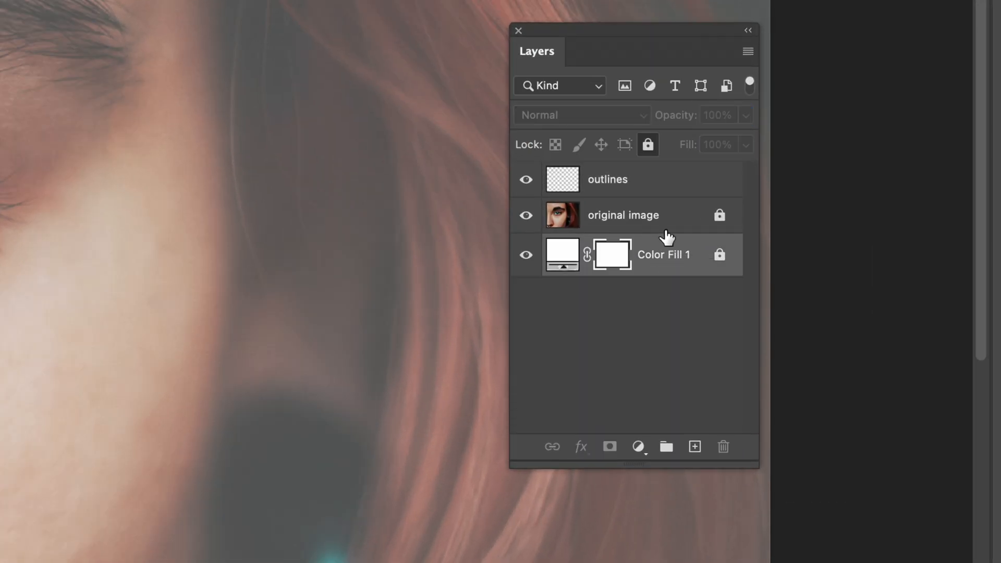
{"action": "left_click", "coordinate": [661, 218]}
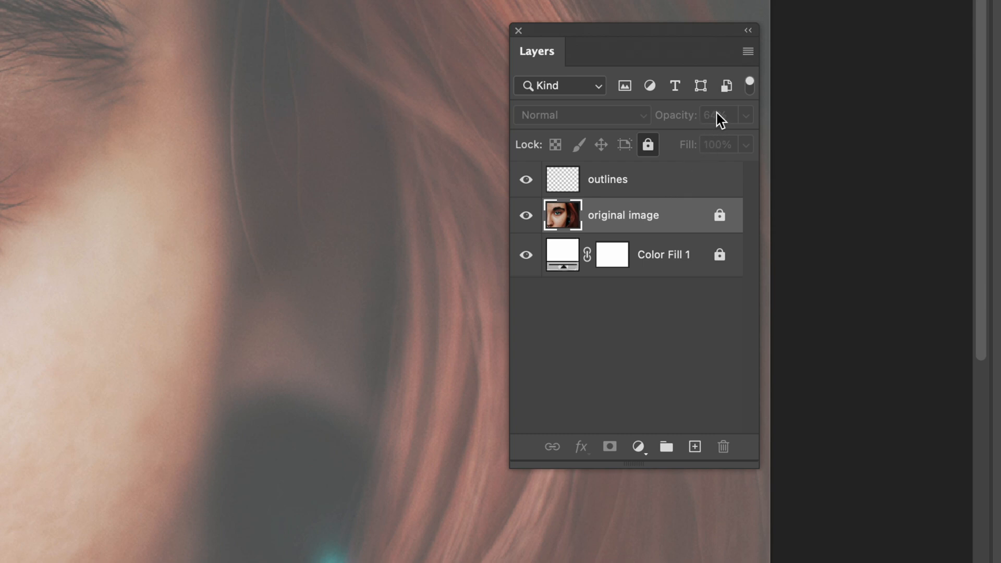
{"action": "key", "text": "r"}
{"action": "left_click", "coordinate": [655, 186]}
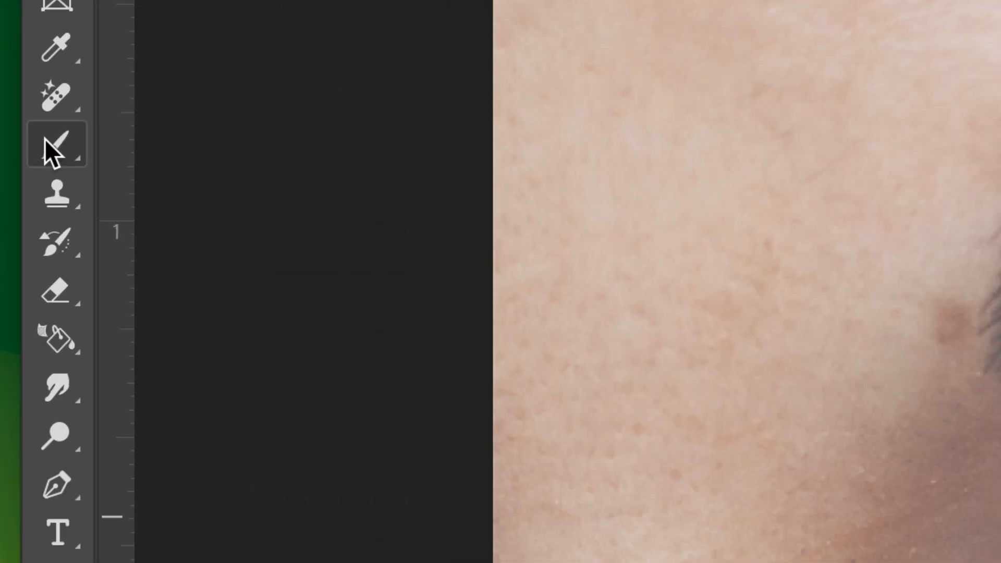
Step: Activate the regular Brush Tool from the group of painting tools
{"action": "left_click", "coordinate": [48, 146]}
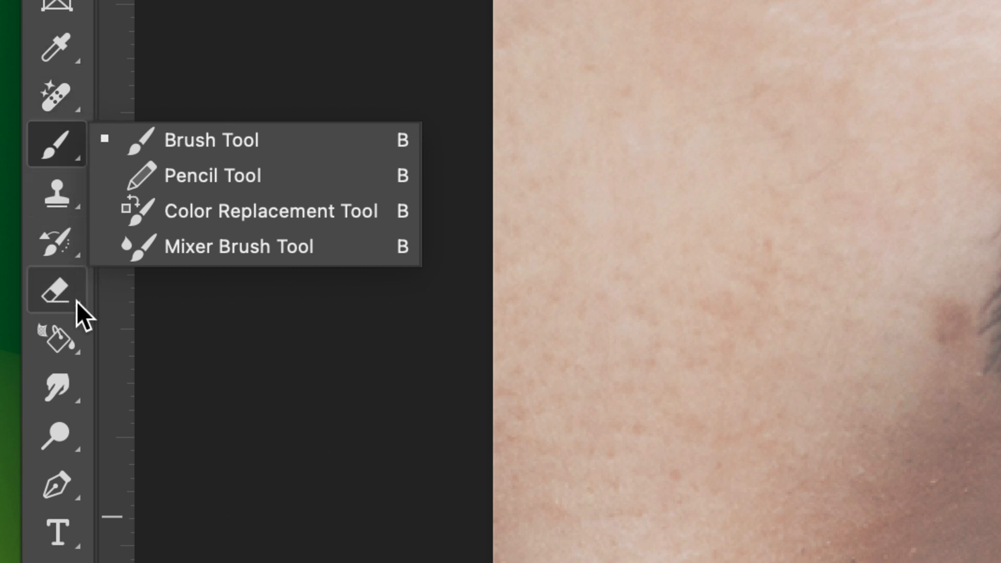
{"action": "right_click", "coordinate": [60, 139]}
{"action": "right_click", "coordinate": [60, 139]}
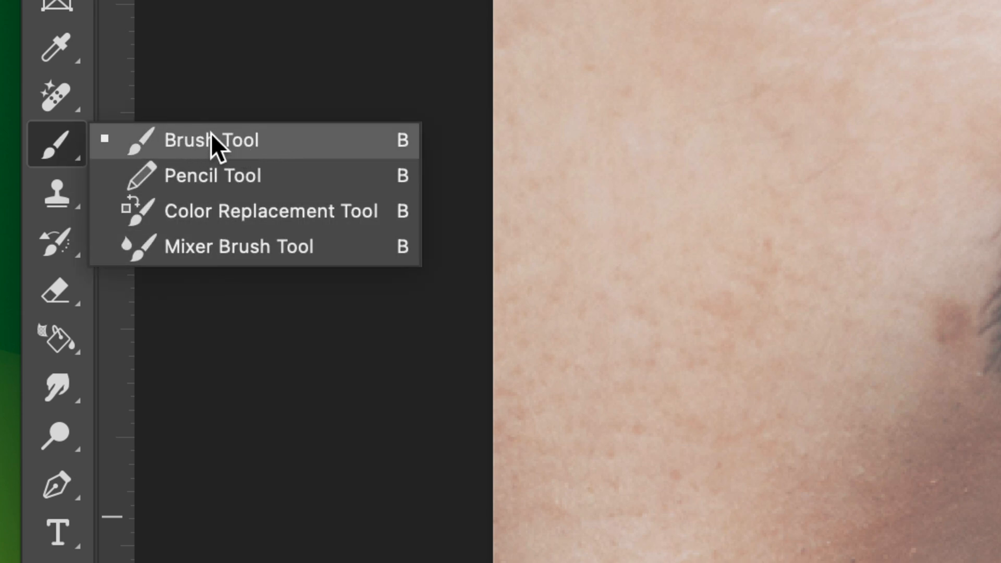
{"action": "left_click", "coordinate": [229, 137]}
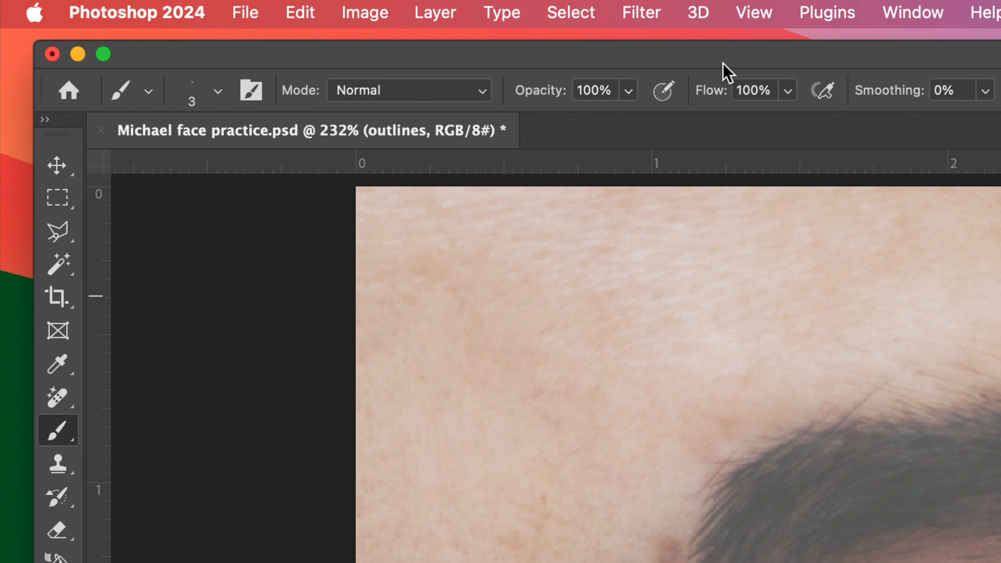
Step: Set the brush size to 97 px, paint a hard-edged test stroke across the forehead, and undo it
{"action": "left_click", "coordinate": [219, 90]}
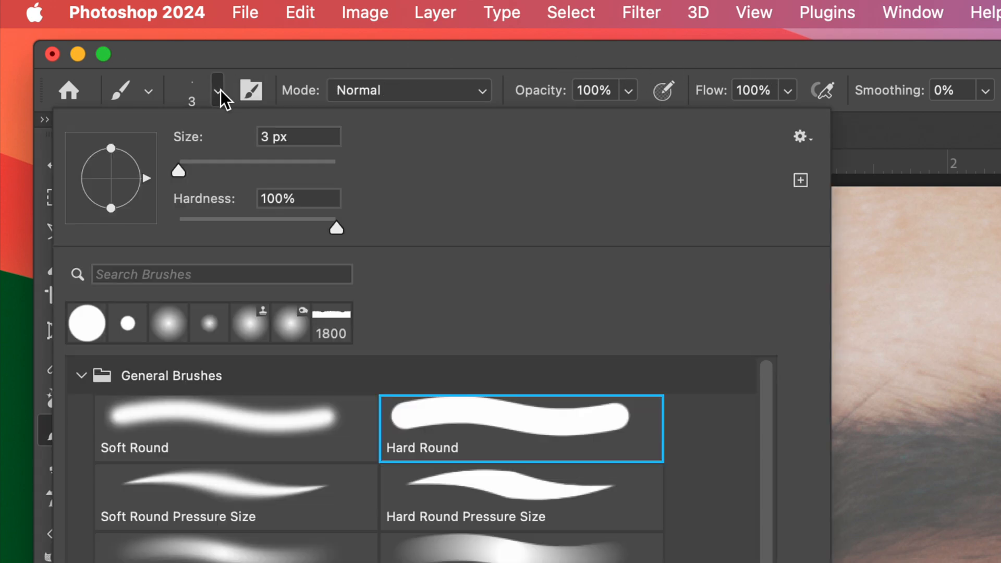
{"action": "left_click", "coordinate": [215, 58]}
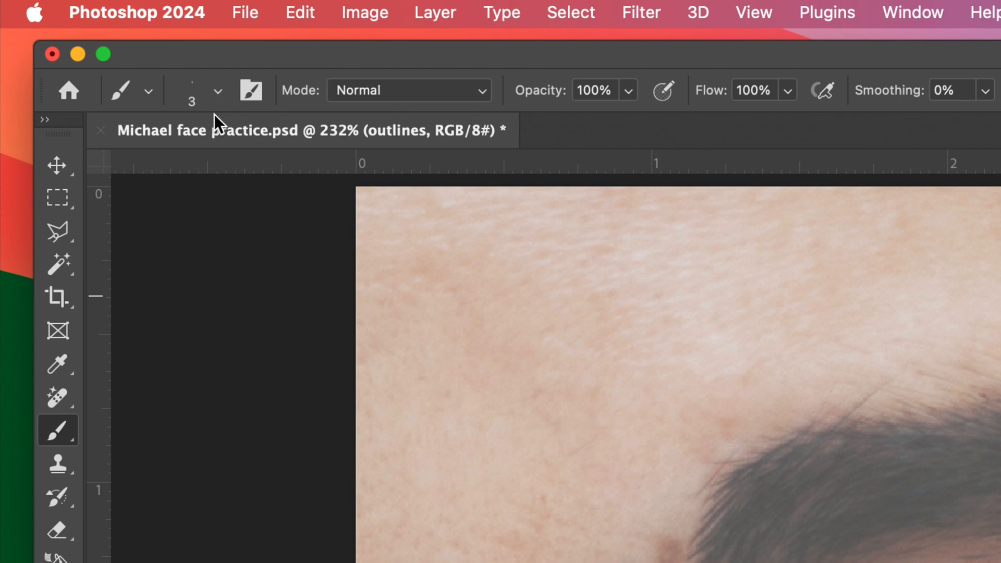
{"action": "left_click", "coordinate": [217, 92]}
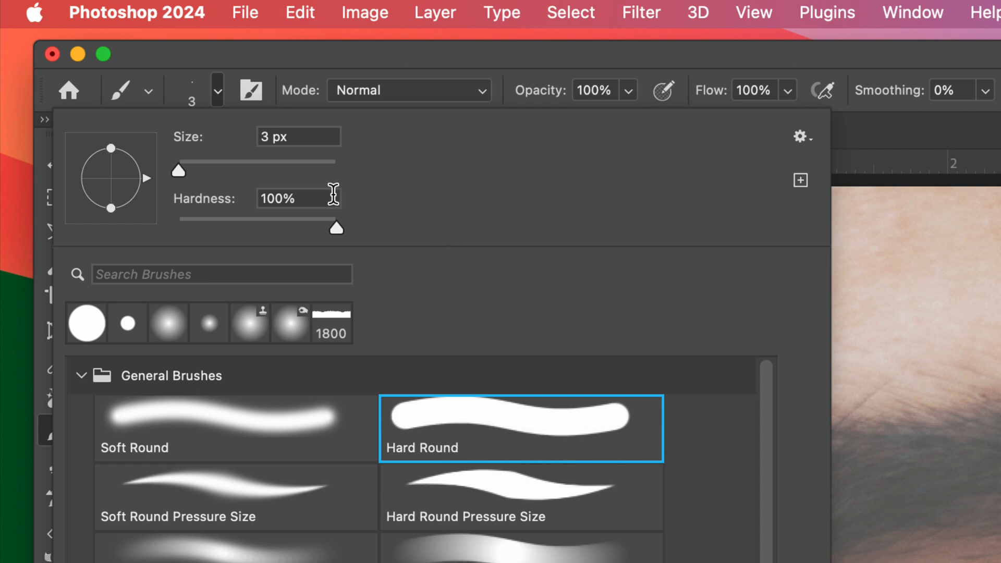
{"action": "left_click", "coordinate": [253, 162]}
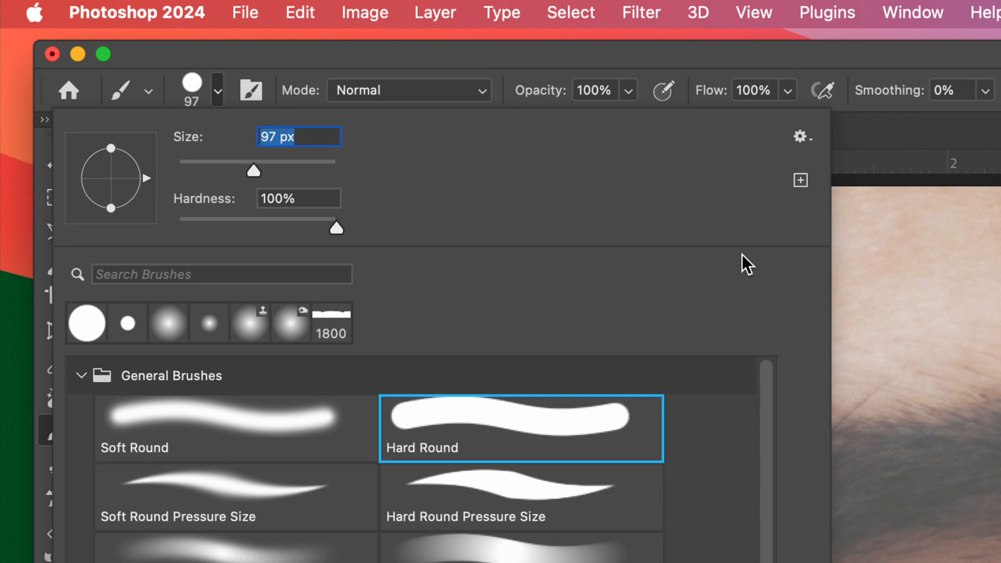
{"action": "mouse_move", "coordinate": [994, 284]}
{"action": "left_mouse_down"}
{"action": "mouse_move", "coordinate": [929, 318]}
{"action": "mouse_move", "coordinate": [677, 319]}
{"action": "mouse_move", "coordinate": [670, 346]}
{"action": "mouse_move", "coordinate": [479, 404]}
{"action": "left_mouse_up"}
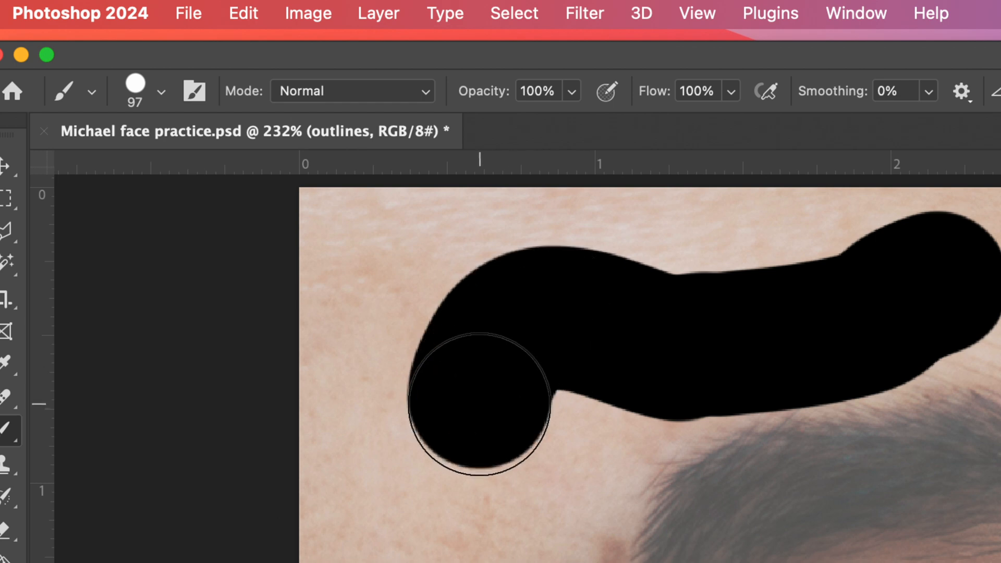
{"action": "key", "text": "super+z"}
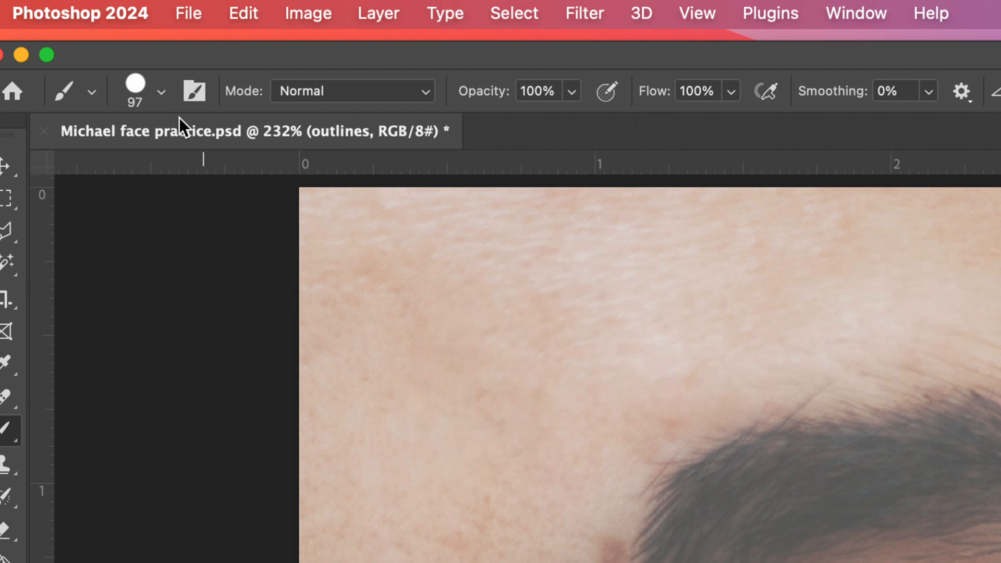
Step: Set the brush hardness to 0%, paint a soft test stroke over the forehead and eyebrow, and undo it
{"action": "left_click", "coordinate": [162, 92]}
{"action": "left_click_drag", "start_coordinate": [279, 230], "coordinate": [99, 208]}
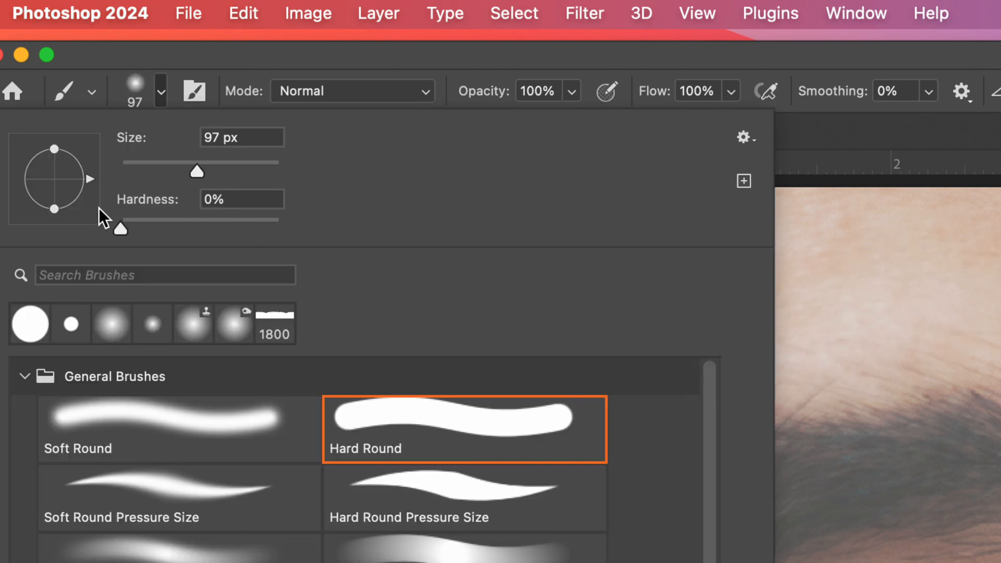
{"action": "left_click", "coordinate": [782, 150]}
{"action": "left_click", "coordinate": [771, 283]}
{"action": "mouse_move", "coordinate": [741, 284]}
{"action": "left_mouse_down"}
{"action": "mouse_move", "coordinate": [598, 271]}
{"action": "mouse_move", "coordinate": [512, 312]}
{"action": "mouse_move", "coordinate": [494, 375]}
{"action": "mouse_move", "coordinate": [685, 489]}
{"action": "mouse_move", "coordinate": [703, 514]}
{"action": "left_mouse_up"}
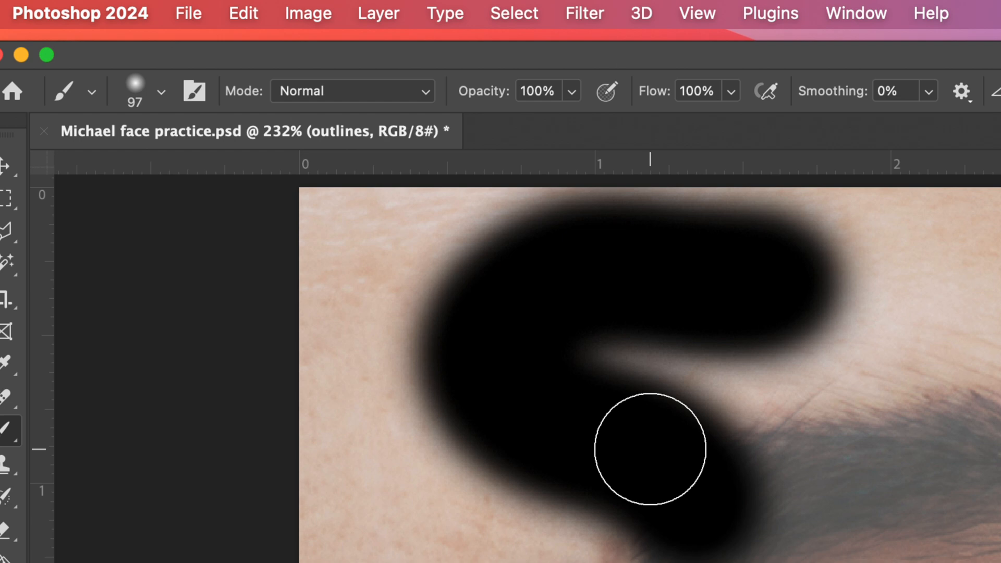
{"action": "key", "text": "super+z"}
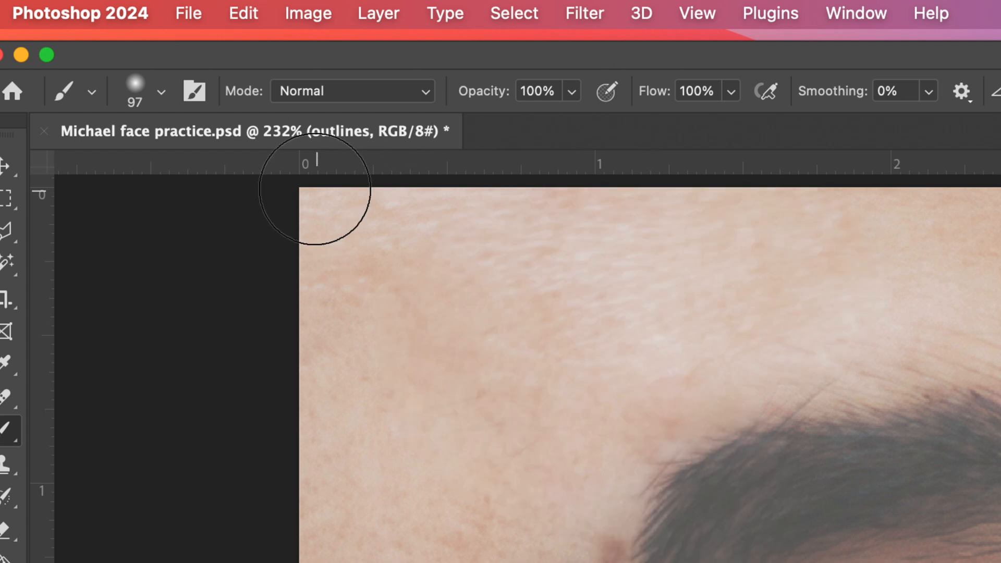
Step: Set the brush to 100% hardness and 3 px size, keeping the Normal blending mode
{"action": "left_click", "coordinate": [159, 86]}
{"action": "left_click_drag", "start_coordinate": [227, 224], "coordinate": [307, 229]}
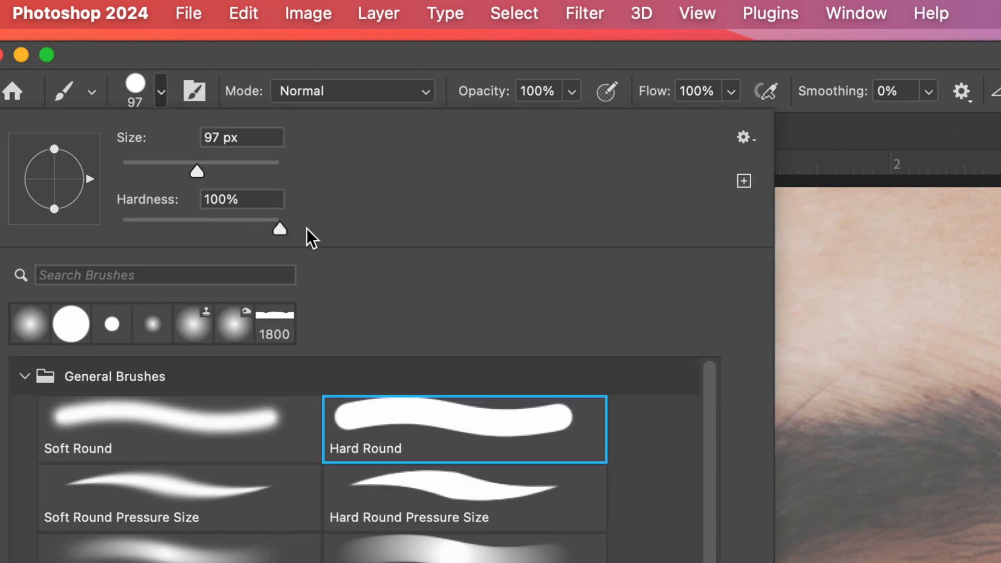
{"action": "left_click", "coordinate": [218, 140]}
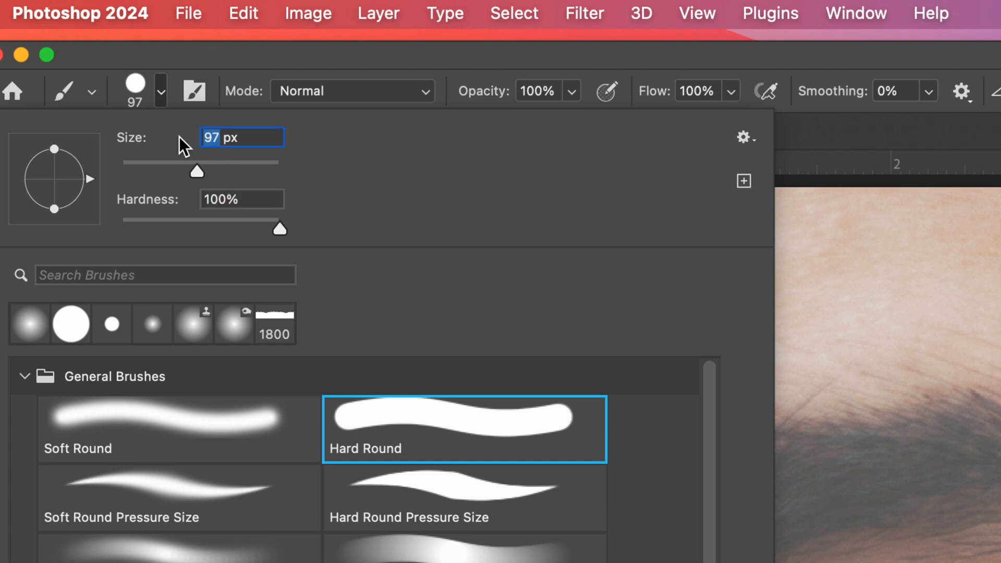
{"action": "type", "text": "3"}
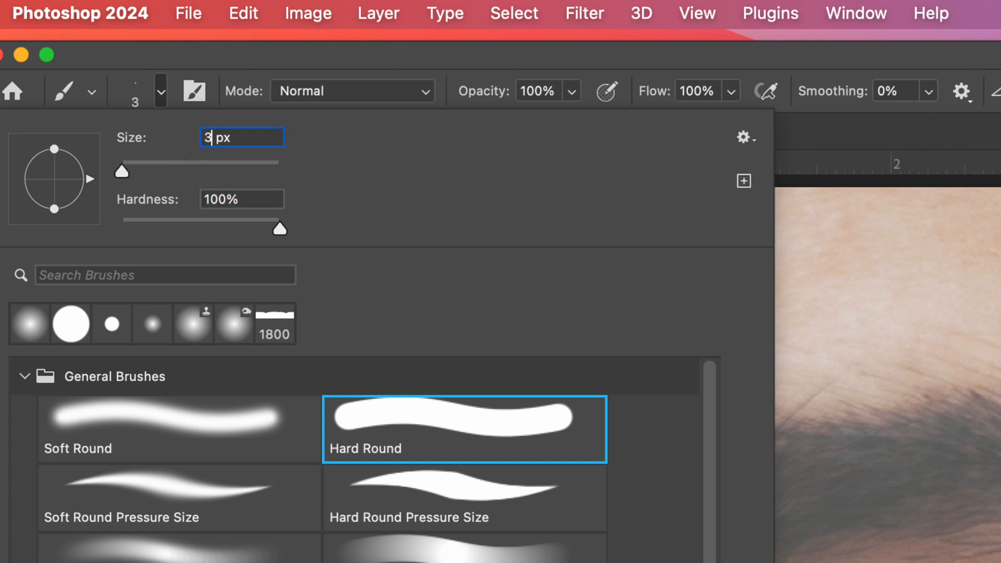
{"action": "left_click", "coordinate": [380, 54]}
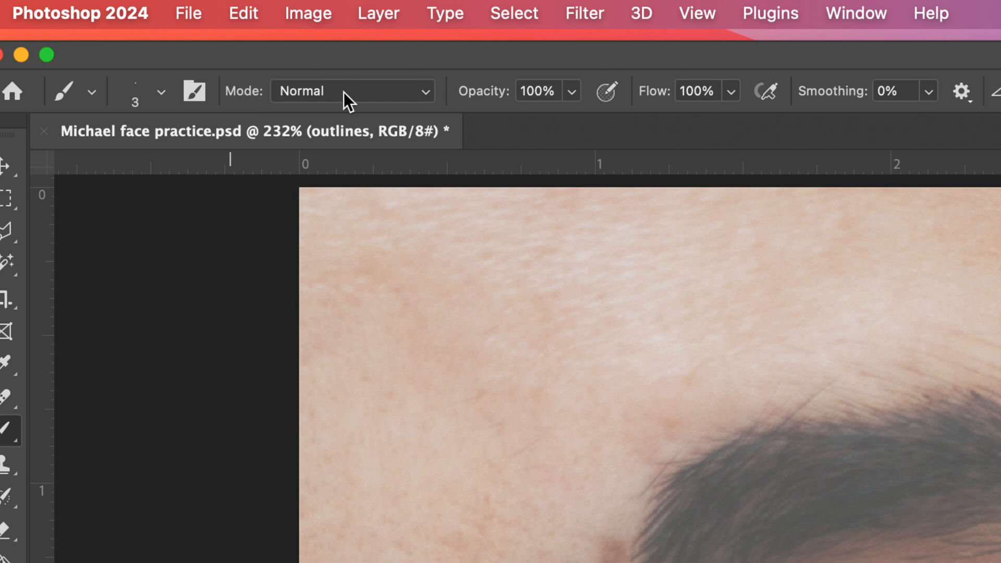
{"action": "left_click", "coordinate": [383, 92]}
{"action": "left_click", "coordinate": [384, 94]}
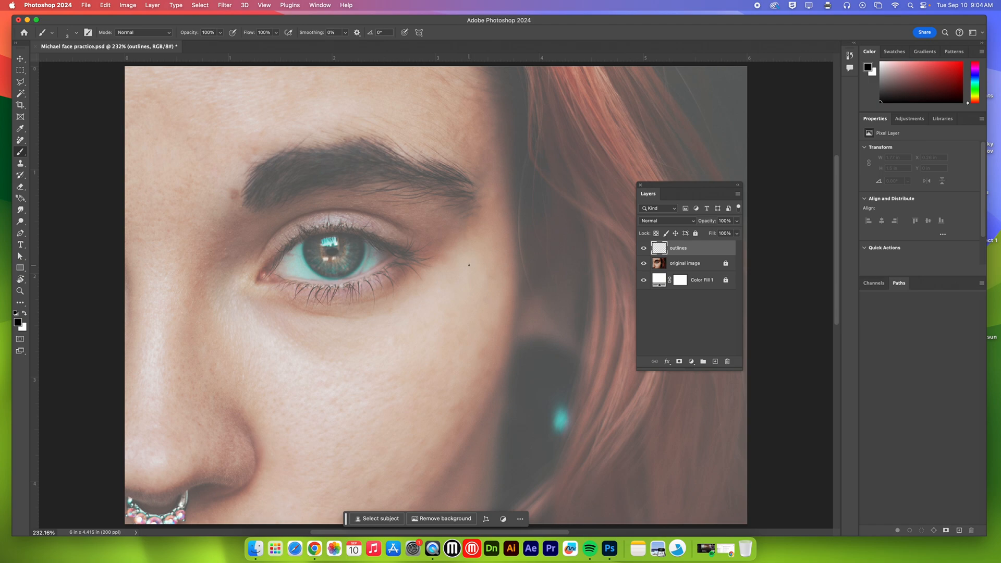
Step: Zoom in to 600% and bring the whole eye into view
{"action": "key", "text": "super+equal"}
{"action": "key", "text": "super+equal"}
{"action": "key", "text": "super+equal"}
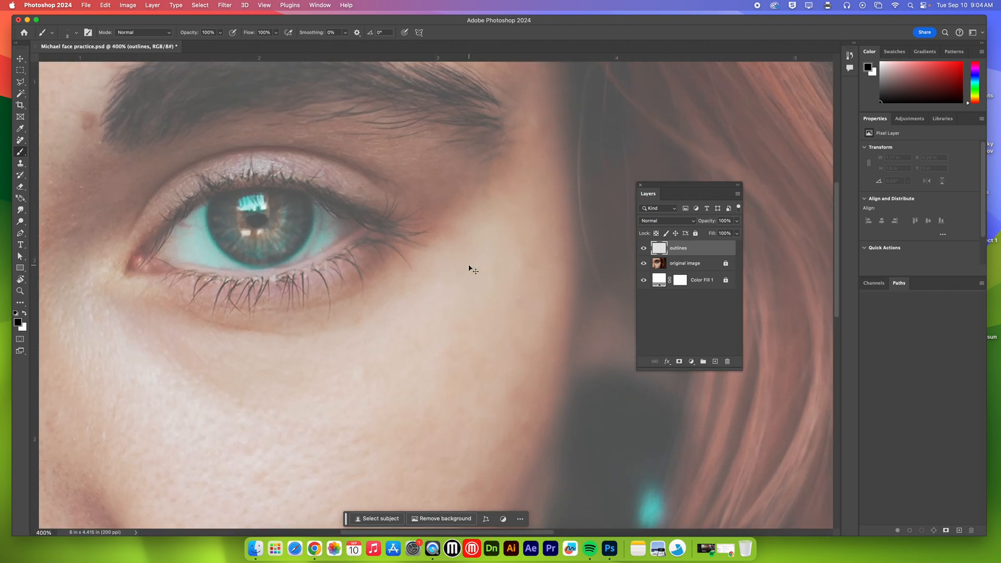
{"action": "key", "text": "super+equal"}
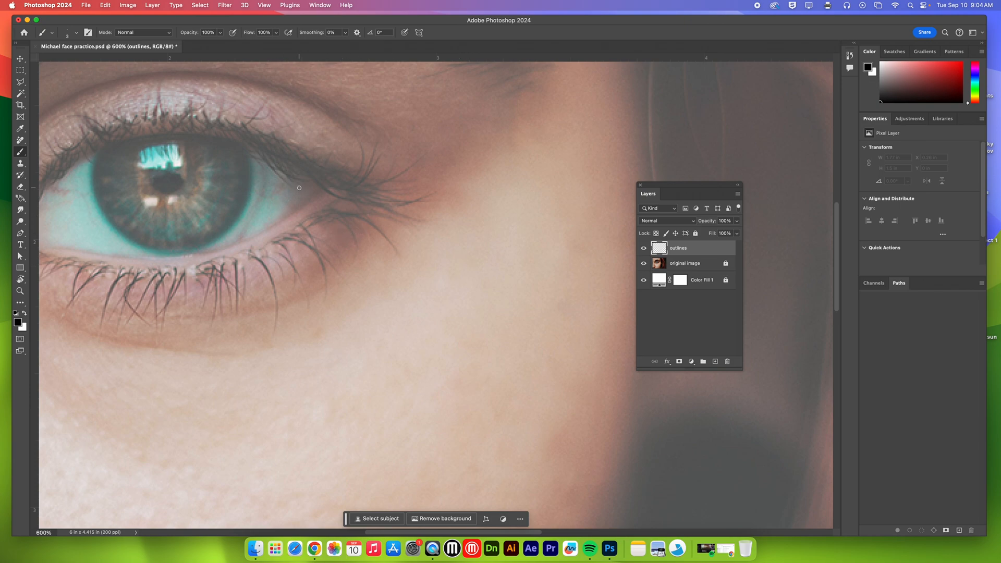
{"action": "left_click_drag", "start_coordinate": [324, 185], "coordinate": [437, 222]}
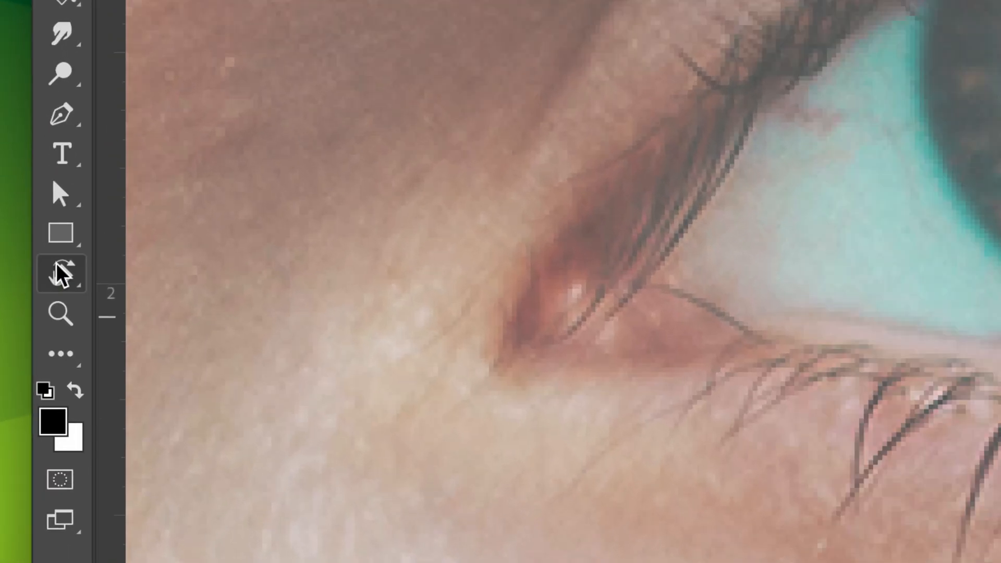
Step: Rotate the canvas view to -60° with the Rotate View Tool, and reset the rotation
{"action": "left_click", "coordinate": [62, 274]}
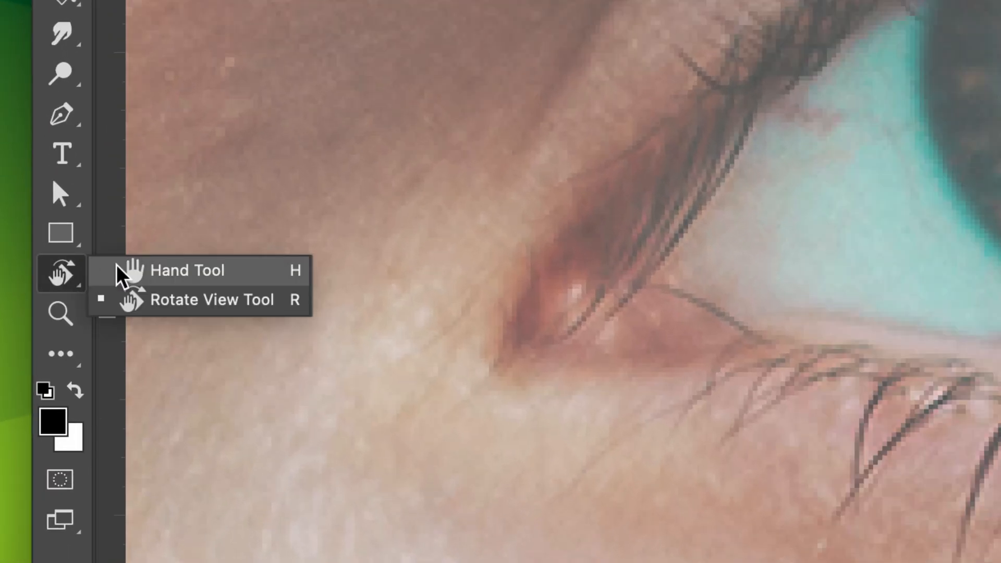
{"action": "left_click", "coordinate": [147, 300]}
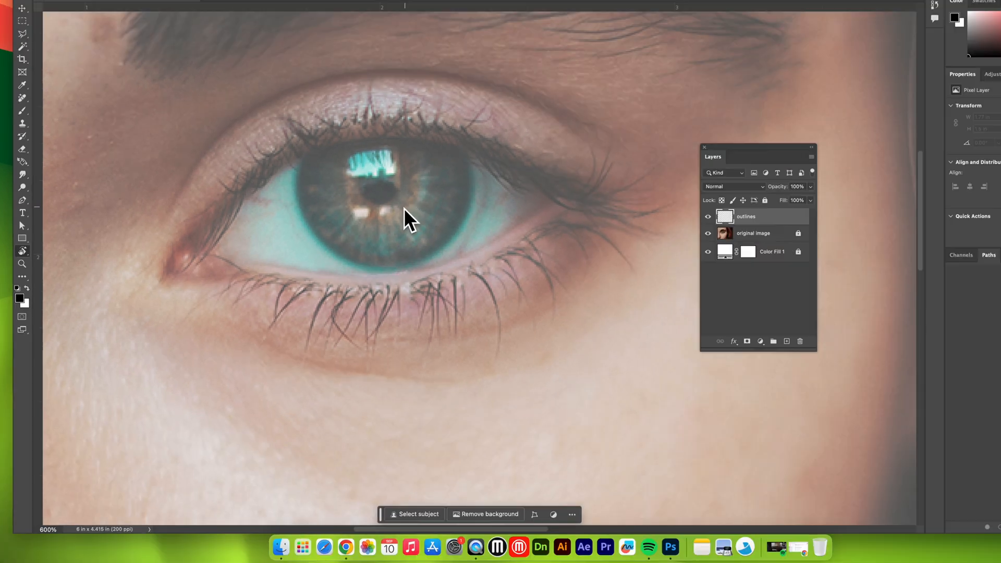
{"action": "left_click_drag", "start_coordinate": [506, 201], "coordinate": [422, 304]}
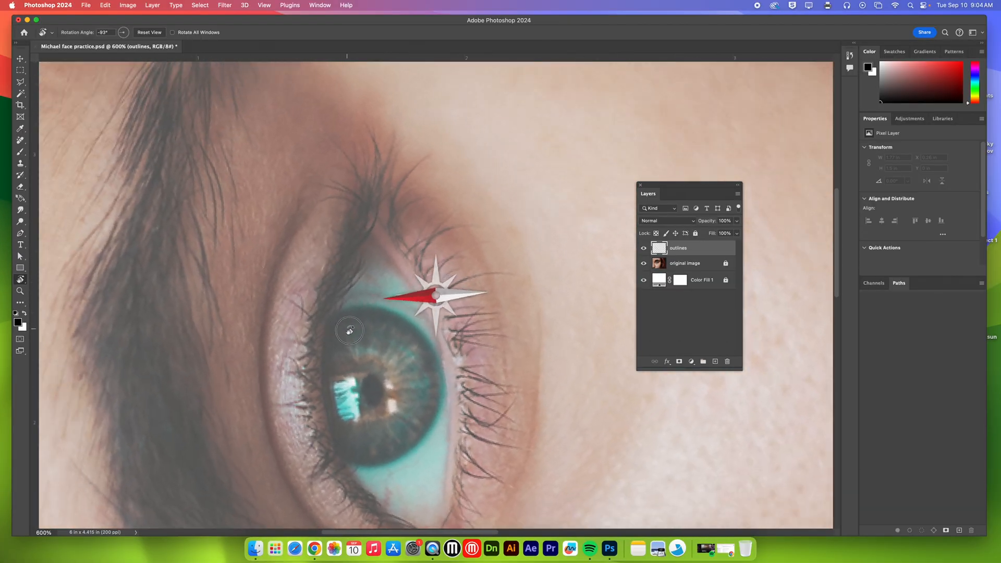
{"action": "left_click_drag", "start_coordinate": [349, 331], "coordinate": [334, 240]}
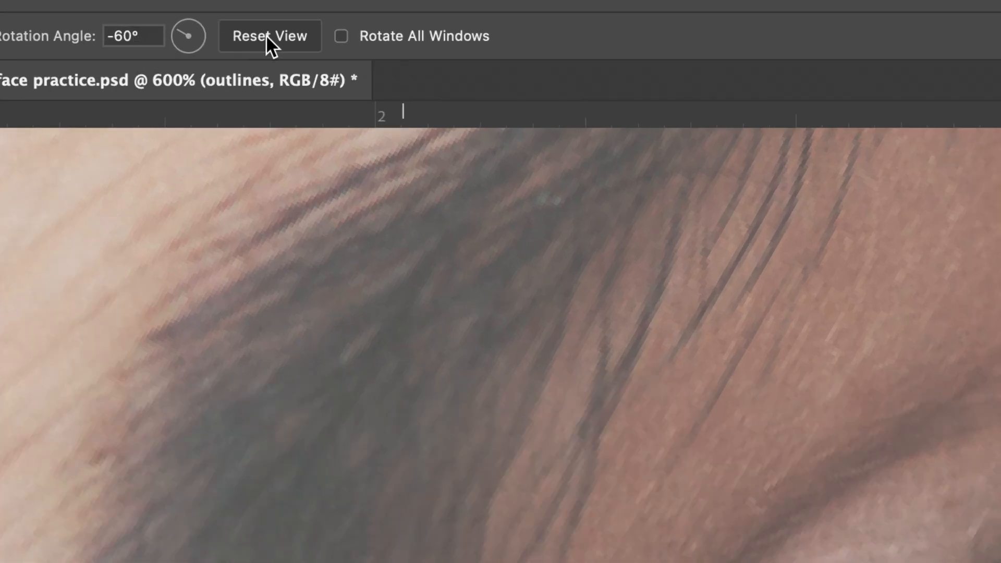
{"action": "left_click", "coordinate": [270, 44]}
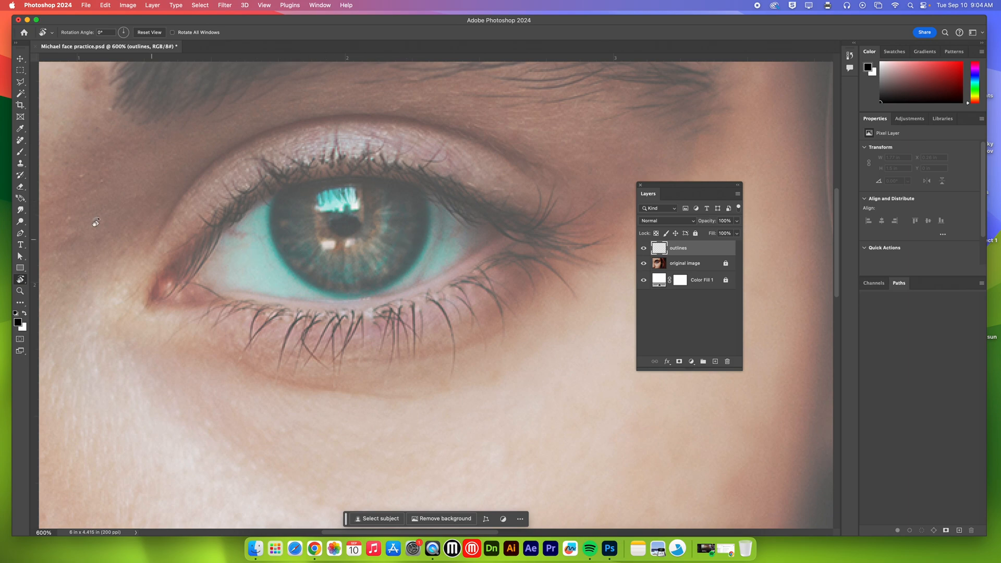
Step: Paint outlines along the lower eyelid and around the sides and lower edge of the iris with the Brush tool
{"action": "left_click", "coordinate": [21, 151]}
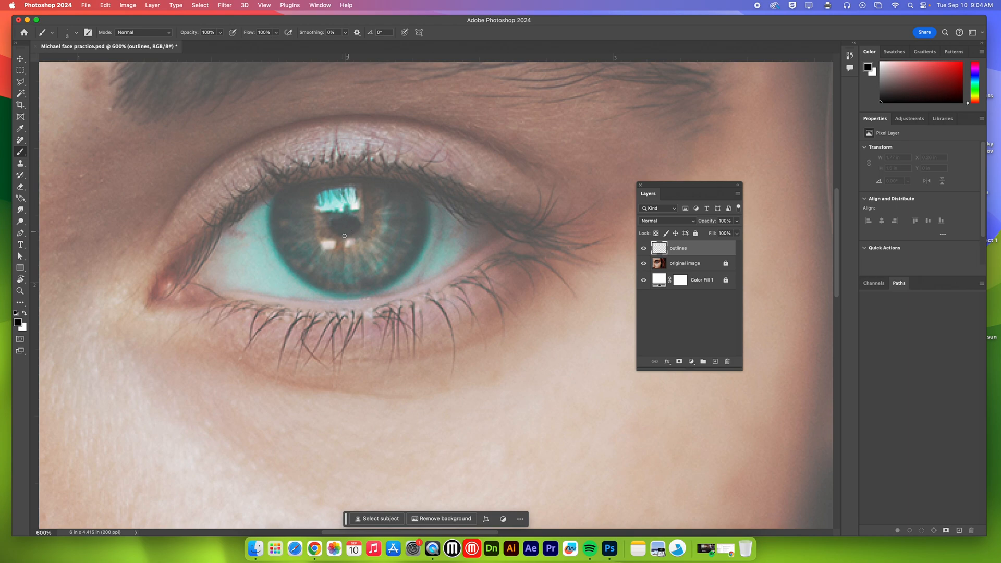
{"action": "mouse_move", "coordinate": [226, 290]}
{"action": "left_mouse_down"}
{"action": "mouse_move", "coordinate": [385, 303]}
{"action": "mouse_move", "coordinate": [434, 285]}
{"action": "mouse_move", "coordinate": [501, 235]}
{"action": "left_mouse_up"}
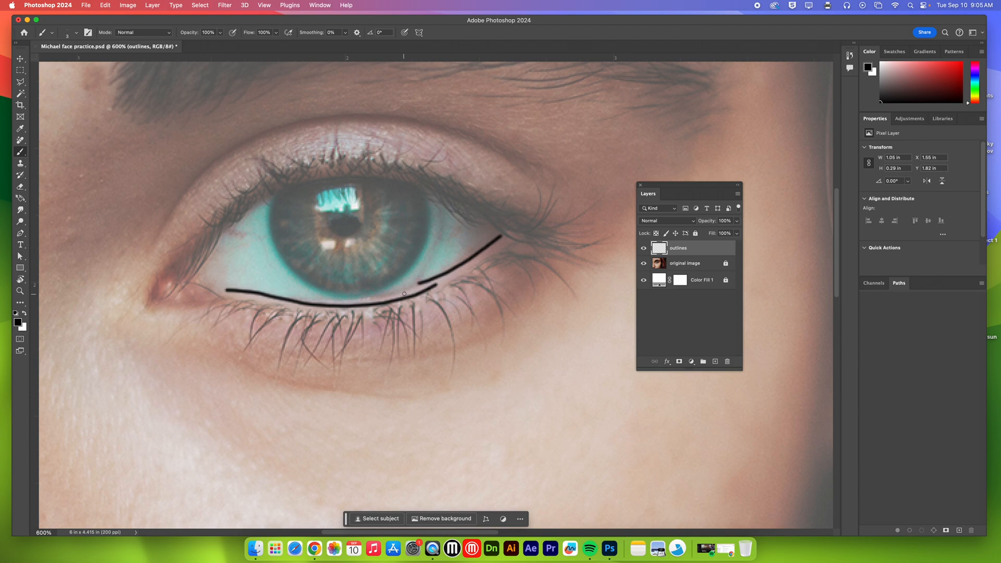
{"action": "mouse_move", "coordinate": [409, 288]}
{"action": "left_mouse_down"}
{"action": "mouse_move", "coordinate": [328, 302]}
{"action": "mouse_move", "coordinate": [296, 275]}
{"action": "mouse_move", "coordinate": [343, 296]}
{"action": "mouse_move", "coordinate": [375, 292]}
{"action": "mouse_move", "coordinate": [415, 264]}
{"action": "mouse_move", "coordinate": [431, 208]}
{"action": "left_mouse_up"}
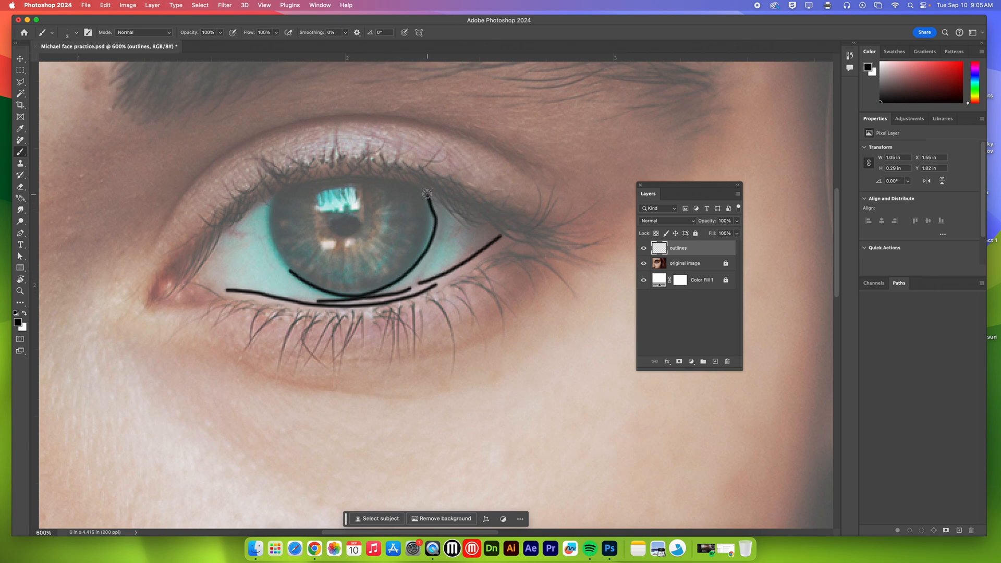
{"action": "left_click_drag", "start_coordinate": [272, 203], "coordinate": [280, 253]}
Step: Outline the pupil, the jagged pattern inside the iris, and the iris's upper edge
{"action": "mouse_move", "coordinate": [349, 235]}
{"action": "left_mouse_down"}
{"action": "mouse_move", "coordinate": [331, 230]}
{"action": "mouse_move", "coordinate": [345, 215]}
{"action": "mouse_move", "coordinate": [360, 228]}
{"action": "mouse_move", "coordinate": [348, 235]}
{"action": "left_mouse_up"}
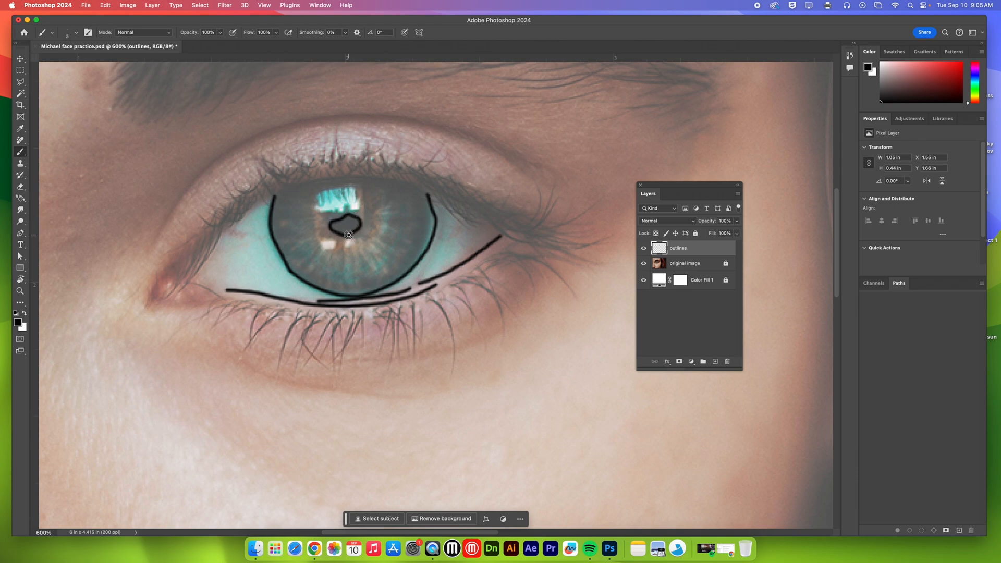
{"action": "mouse_move", "coordinate": [299, 268]}
{"action": "left_mouse_down"}
{"action": "mouse_move", "coordinate": [318, 247]}
{"action": "mouse_move", "coordinate": [307, 269]}
{"action": "mouse_move", "coordinate": [325, 283]}
{"action": "mouse_move", "coordinate": [369, 282]}
{"action": "mouse_move", "coordinate": [363, 257]}
{"action": "mouse_move", "coordinate": [378, 274]}
{"action": "mouse_move", "coordinate": [390, 271]}
{"action": "mouse_move", "coordinate": [383, 250]}
{"action": "mouse_move", "coordinate": [408, 253]}
{"action": "mouse_move", "coordinate": [400, 235]}
{"action": "mouse_move", "coordinate": [413, 229]}
{"action": "mouse_move", "coordinate": [397, 226]}
{"action": "mouse_move", "coordinate": [414, 218]}
{"action": "mouse_move", "coordinate": [403, 193]}
{"action": "mouse_move", "coordinate": [381, 182]}
{"action": "mouse_move", "coordinate": [430, 200]}
{"action": "left_mouse_up"}
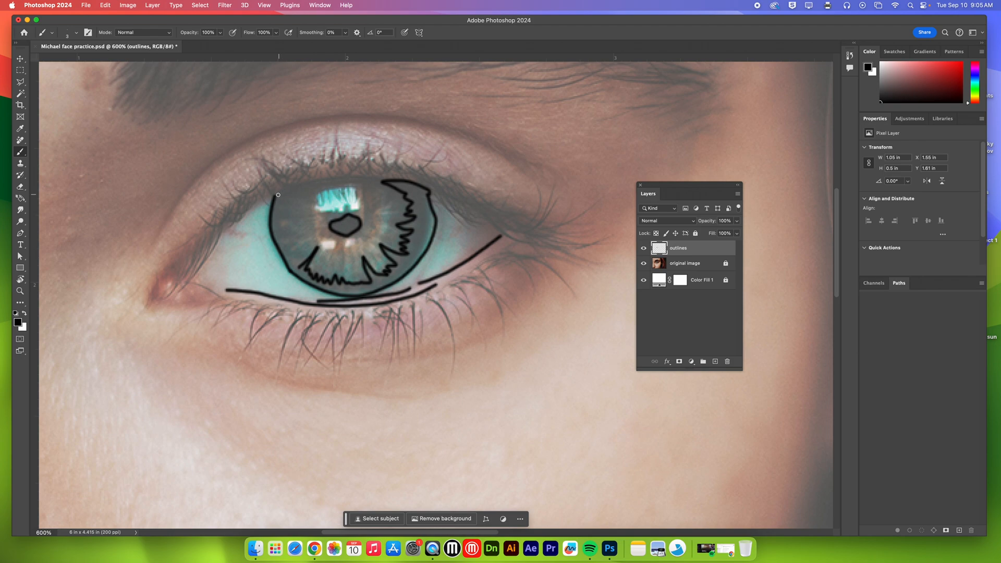
{"action": "mouse_move", "coordinate": [275, 195]}
{"action": "left_mouse_down"}
{"action": "mouse_move", "coordinate": [310, 181]}
{"action": "mouse_move", "coordinate": [380, 179]}
{"action": "left_mouse_up"}
{"action": "mouse_move", "coordinate": [279, 195]}
{"action": "left_mouse_down"}
{"action": "mouse_move", "coordinate": [301, 208]}
{"action": "mouse_move", "coordinate": [281, 220]}
{"action": "mouse_move", "coordinate": [290, 254]}
{"action": "mouse_move", "coordinate": [306, 244]}
{"action": "mouse_move", "coordinate": [298, 268]}
{"action": "left_mouse_up"}
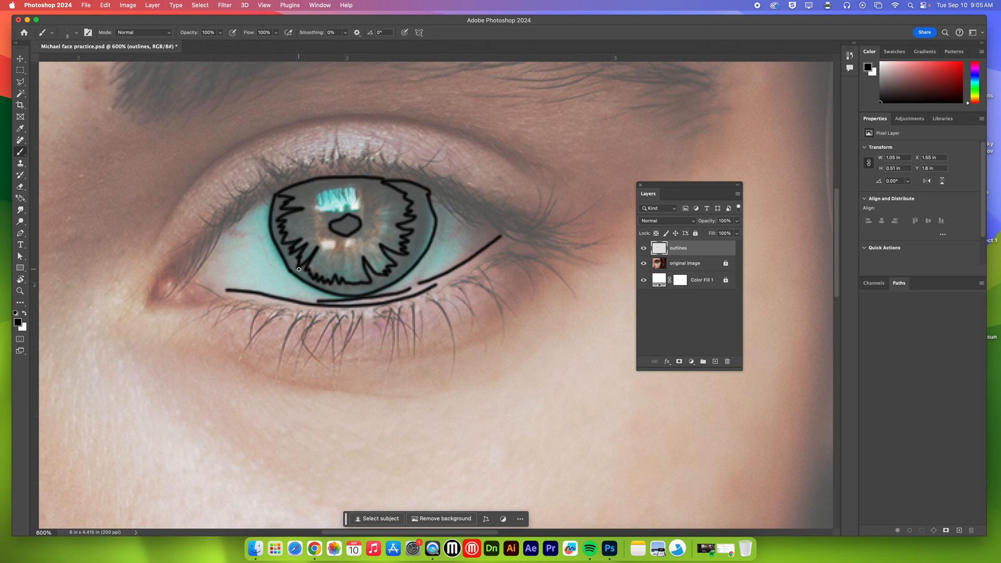
Step: Trace the inner eyelid creases, under-eye folds, outer lower lashes and the jagged lower edge of the eyebrow
{"action": "mouse_move", "coordinate": [157, 237]}
{"action": "left_mouse_down"}
{"action": "mouse_move", "coordinate": [191, 188]}
{"action": "mouse_move", "coordinate": [235, 156]}
{"action": "mouse_move", "coordinate": [318, 131]}
{"action": "left_mouse_up"}
{"action": "left_click_drag", "start_coordinate": [130, 215], "coordinate": [195, 153]}
{"action": "mouse_move", "coordinate": [208, 356]}
{"action": "left_mouse_down"}
{"action": "mouse_move", "coordinate": [294, 389]}
{"action": "mouse_move", "coordinate": [429, 408]}
{"action": "left_mouse_up"}
{"action": "mouse_move", "coordinate": [364, 392]}
{"action": "left_mouse_down"}
{"action": "mouse_move", "coordinate": [404, 362]}
{"action": "mouse_move", "coordinate": [474, 347]}
{"action": "left_mouse_up"}
{"action": "mouse_move", "coordinate": [498, 256]}
{"action": "left_mouse_down"}
{"action": "mouse_move", "coordinate": [571, 279]}
{"action": "mouse_move", "coordinate": [522, 262]}
{"action": "mouse_move", "coordinate": [501, 262]}
{"action": "mouse_move", "coordinate": [528, 278]}
{"action": "mouse_move", "coordinate": [487, 267]}
{"action": "mouse_move", "coordinate": [499, 289]}
{"action": "mouse_move", "coordinate": [480, 276]}
{"action": "mouse_move", "coordinate": [496, 309]}
{"action": "mouse_move", "coordinate": [473, 308]}
{"action": "mouse_move", "coordinate": [474, 322]}
{"action": "mouse_move", "coordinate": [466, 303]}
{"action": "mouse_move", "coordinate": [486, 344]}
{"action": "left_mouse_up"}
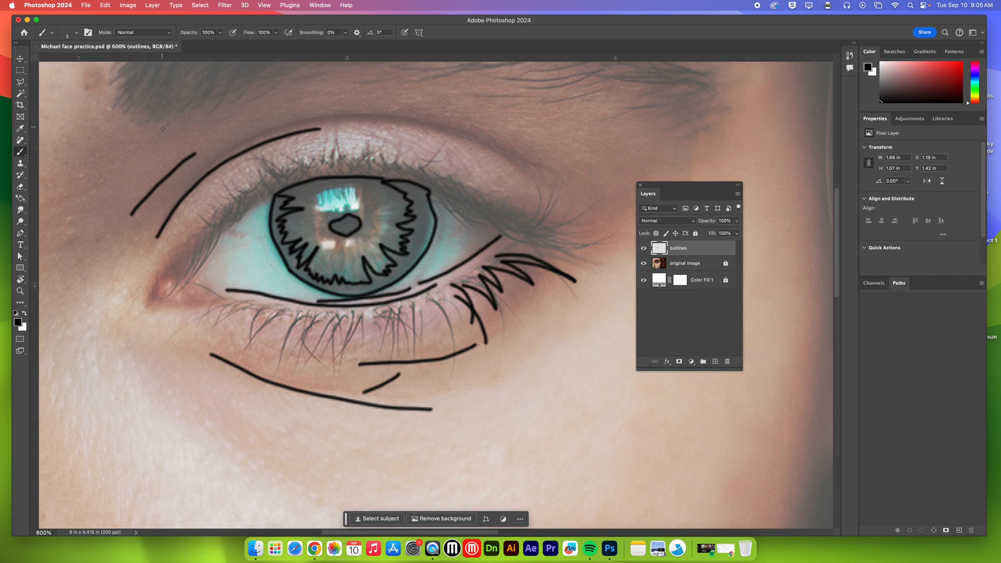
{"action": "mouse_move", "coordinate": [167, 125]}
{"action": "left_mouse_down"}
{"action": "mouse_move", "coordinate": [205, 91]}
{"action": "mouse_move", "coordinate": [322, 77]}
{"action": "left_mouse_up"}
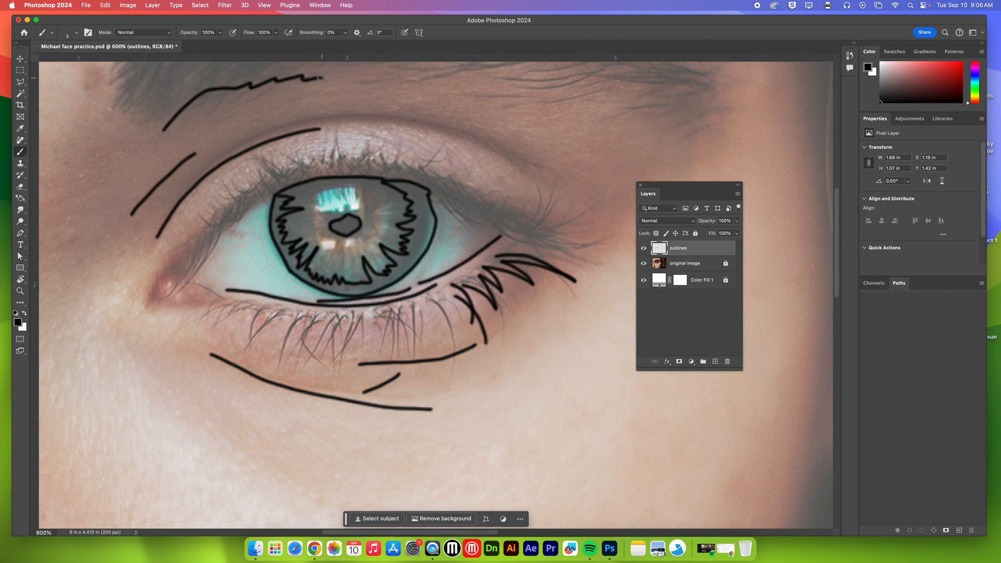
Step: Undo the brush strokes one after another, back to the lower eyelid lines and outer iris outline
{"action": "left_click", "coordinate": [105, 5]}
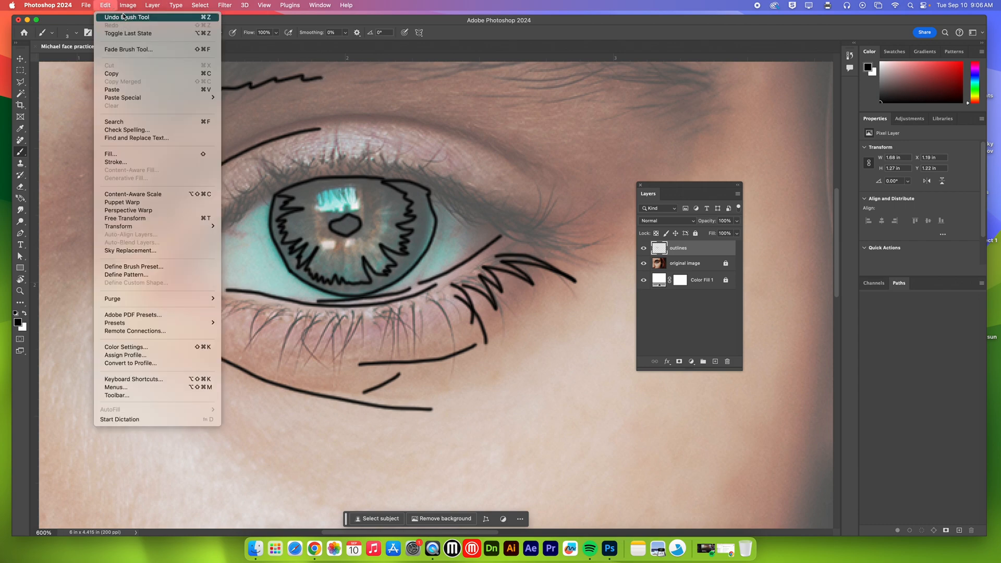
{"action": "left_click", "coordinate": [123, 17]}
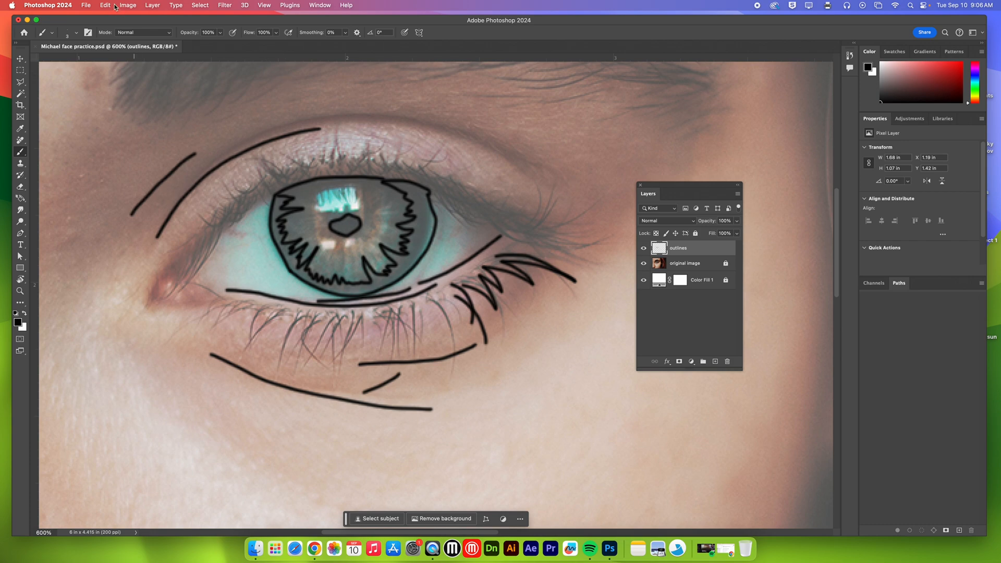
{"action": "key", "text": "super+z"}
{"action": "key", "text": "super+z"}
{"action": "key", "text": "super+z"}
{"action": "key", "text": "super+z"}
{"action": "key", "text": "super+z"}
{"action": "key", "text": "super+z"}
{"action": "key", "text": "super+z"}
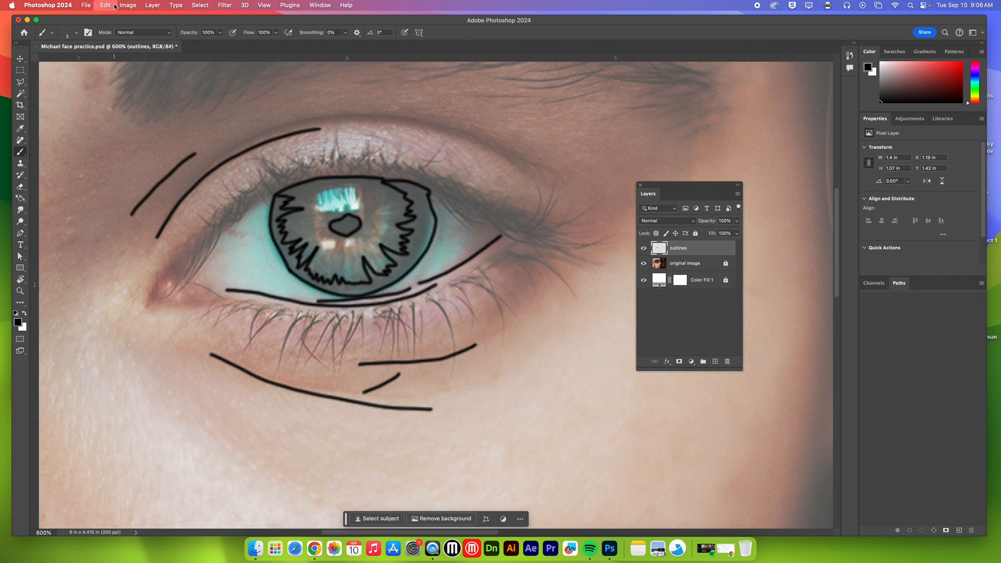
{"action": "key", "text": "super+z"}
{"action": "key", "text": "super+z"}
{"action": "key", "text": "super+z"}
{"action": "key", "text": "super+z"}
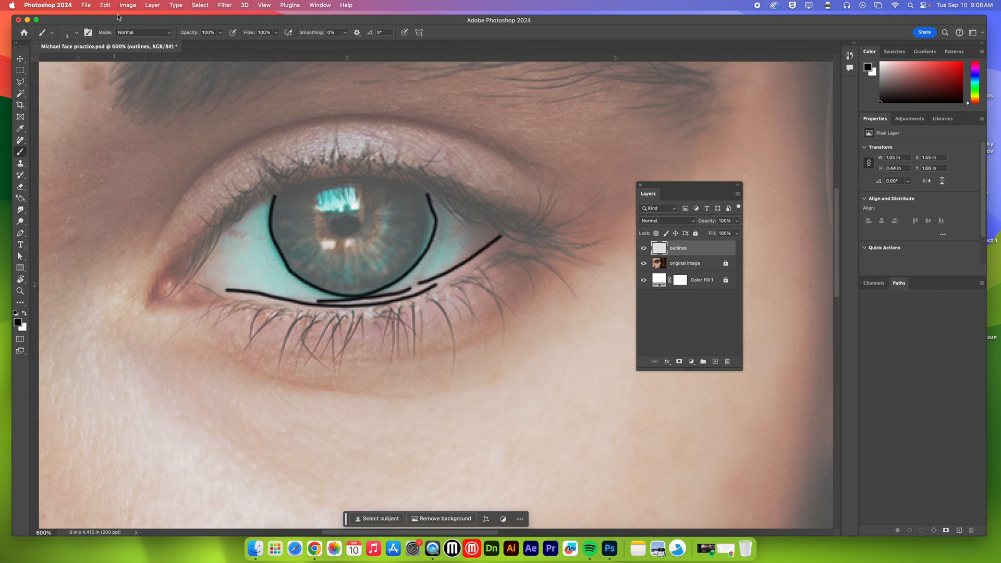
Step: Redo all the undone brush strokes up to the eyebrow line
{"action": "left_click", "coordinate": [105, 4]}
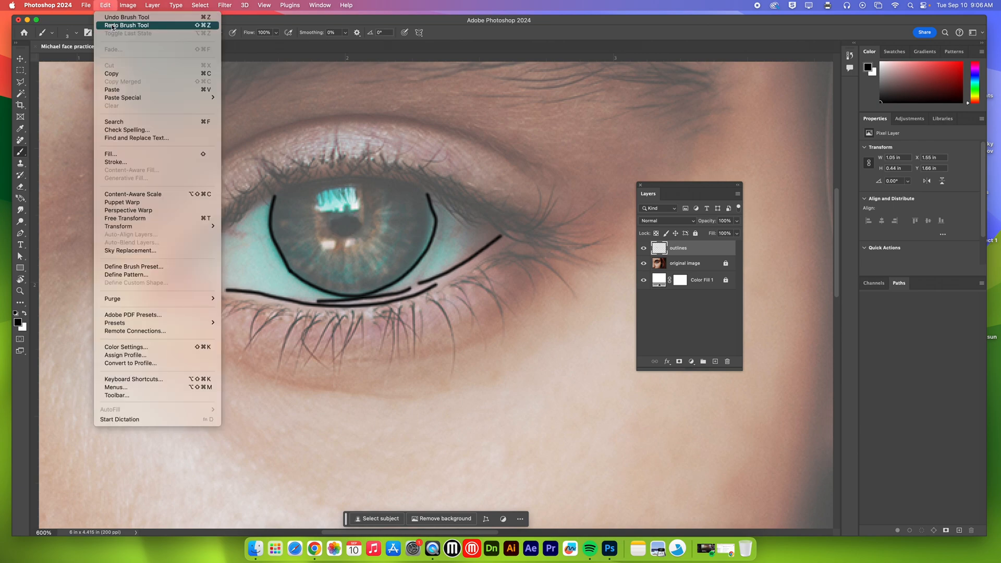
{"action": "left_click", "coordinate": [237, 24]}
{"action": "key", "text": "super+shift+z"}
{"action": "key", "text": "super+shift+z"}
{"action": "key", "text": "super+shift+z"}
{"action": "key", "text": "super+shift+z"}
{"action": "key", "text": "super+shift+z"}
{"action": "key", "text": "super+shift+z"}
{"action": "key", "text": "super+shift+z"}
{"action": "key", "text": "super+shift+z"}
{"action": "key", "text": "super+shift+z"}
{"action": "key", "text": "super+shift+z"}
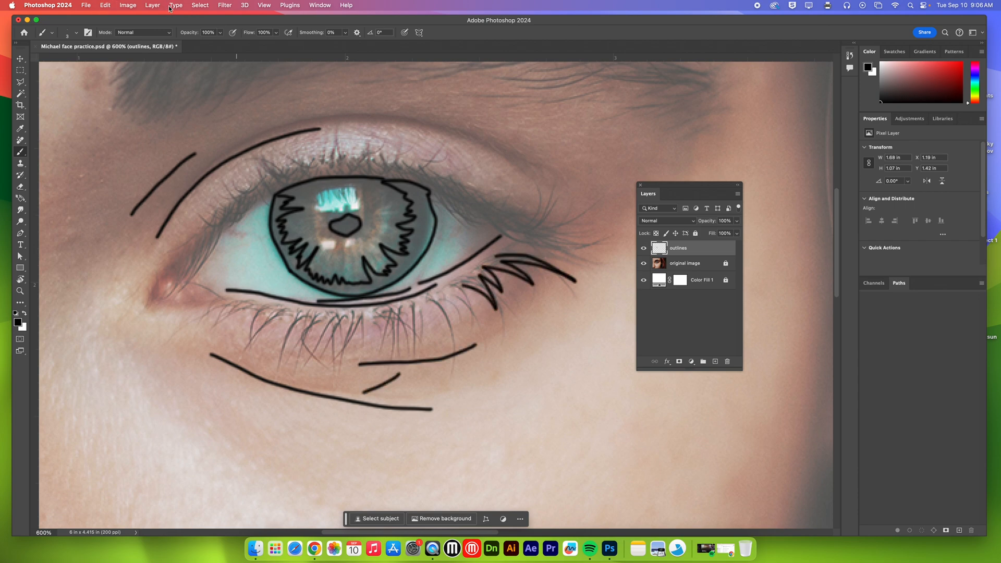
{"action": "key", "text": "super+shift+z"}
{"action": "key", "text": "super+shift+z"}
{"action": "key", "text": "super+shift+z"}
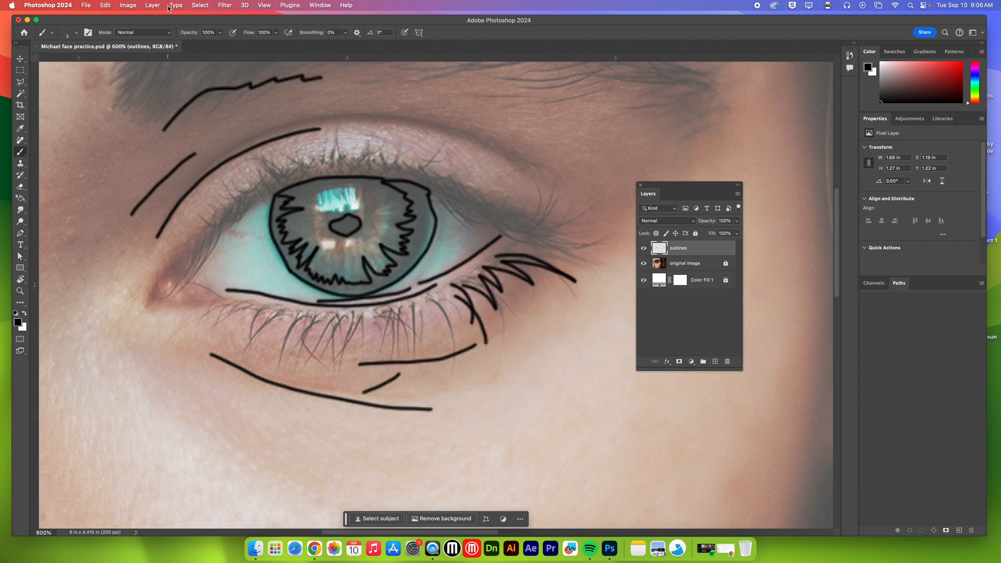
Step: Paint the outer upper eyelid crease with a deliberate jagged bump partway along the line
{"action": "left_click", "coordinate": [105, 5]}
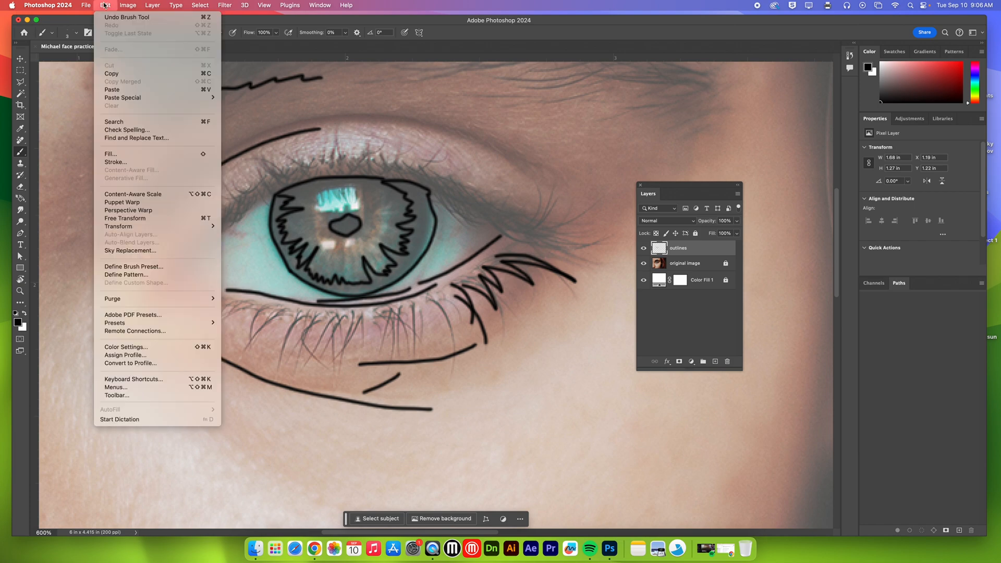
{"action": "left_click", "coordinate": [259, 46]}
{"action": "mouse_move", "coordinate": [351, 119]}
{"action": "left_mouse_down"}
{"action": "mouse_move", "coordinate": [470, 137]}
{"action": "mouse_move", "coordinate": [483, 123]}
{"action": "mouse_move", "coordinate": [528, 140]}
{"action": "mouse_move", "coordinate": [525, 170]}
{"action": "mouse_move", "coordinate": [560, 218]}
{"action": "left_mouse_up"}
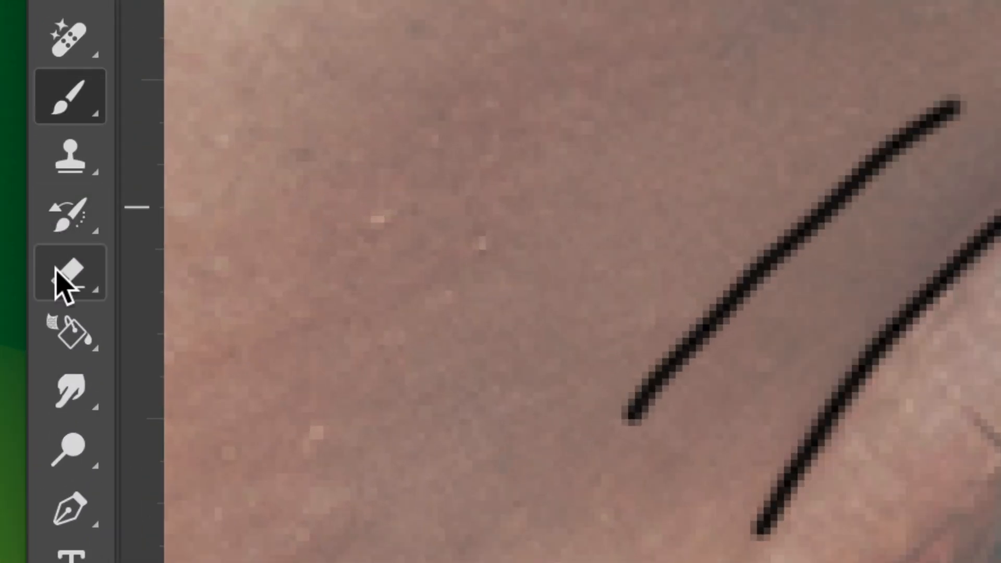
Step: Erase the jagged part of the upper eyelid line with a 20 px Eraser, and repaint the gap smoothly with the Brush tool
{"action": "left_click", "coordinate": [53, 233]}
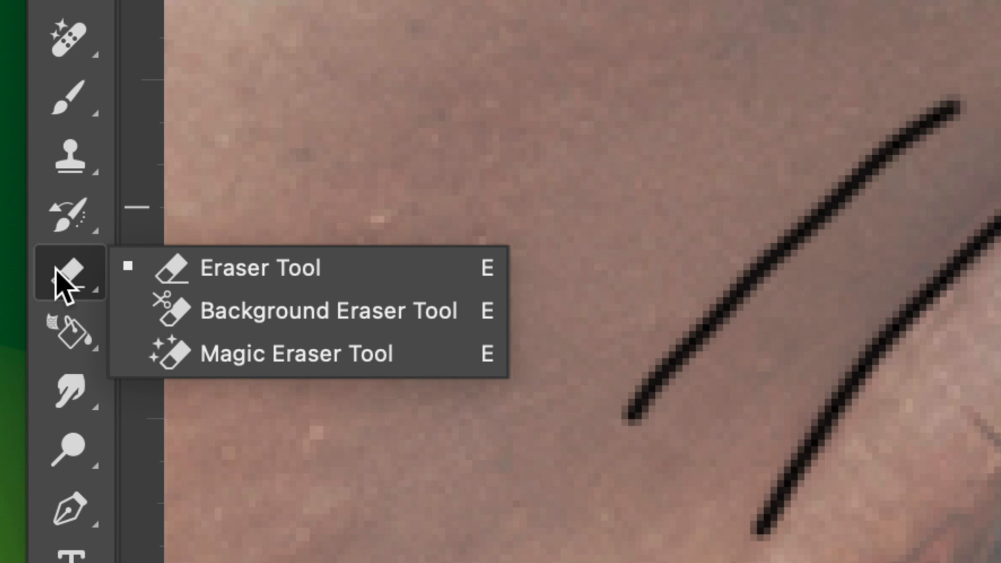
{"action": "left_click", "coordinate": [175, 276]}
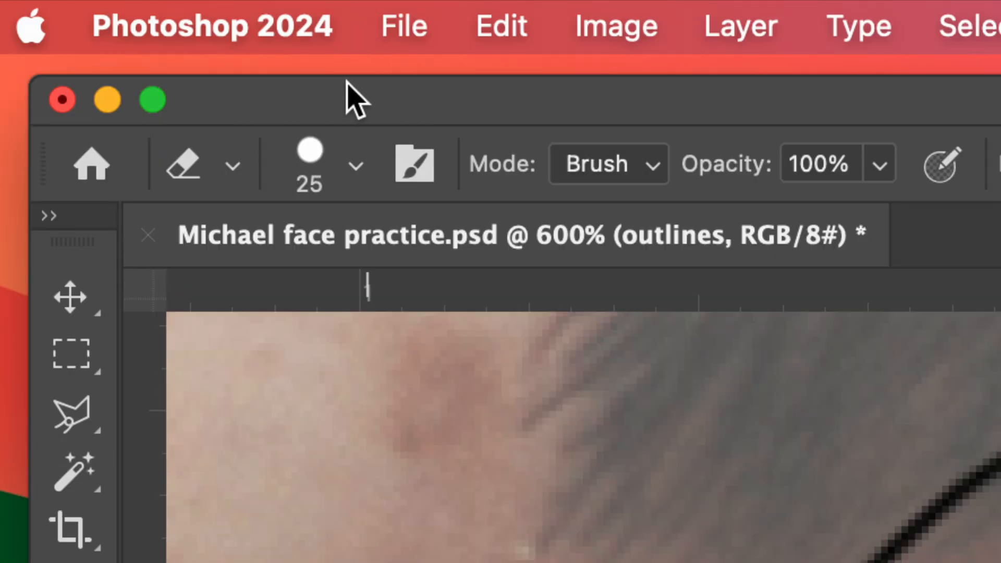
{"action": "left_click", "coordinate": [356, 167]}
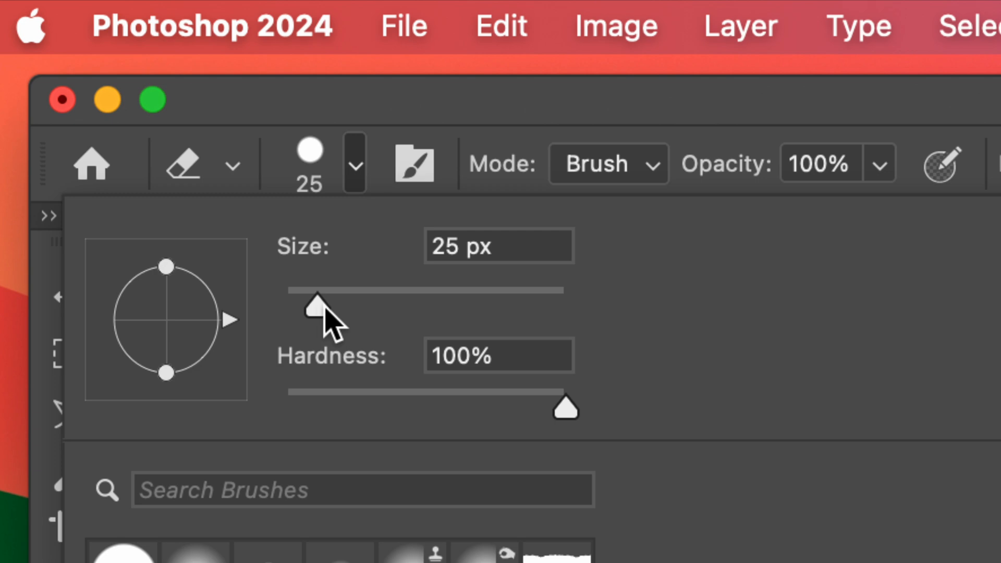
{"action": "left_click_drag", "start_coordinate": [320, 301], "coordinate": [312, 308]}
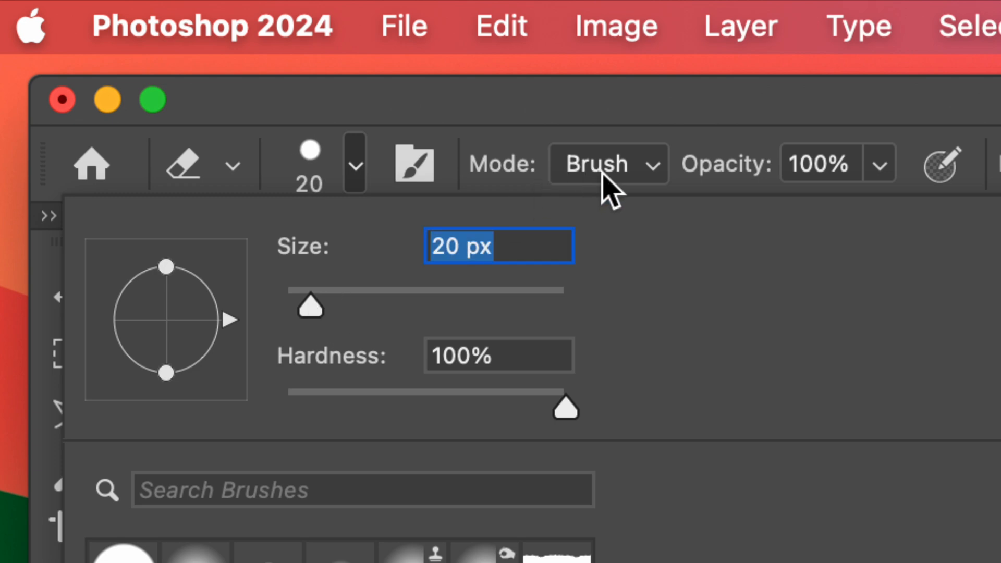
{"action": "left_click", "coordinate": [779, 86]}
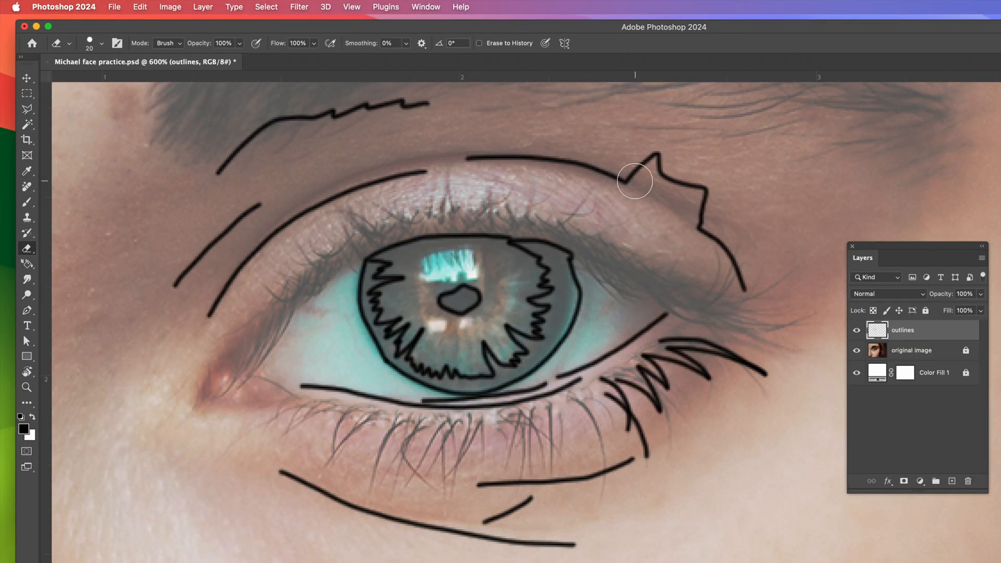
{"action": "mouse_move", "coordinate": [636, 181]}
{"action": "left_mouse_down"}
{"action": "mouse_move", "coordinate": [689, 190]}
{"action": "mouse_move", "coordinate": [700, 206]}
{"action": "mouse_move", "coordinate": [695, 228]}
{"action": "mouse_move", "coordinate": [659, 162]}
{"action": "left_mouse_up"}
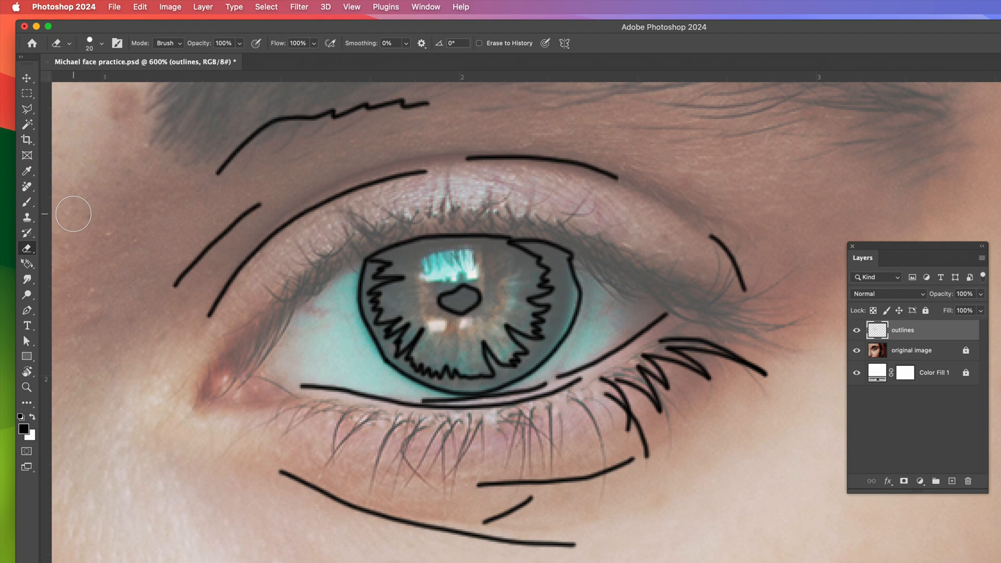
{"action": "left_click", "coordinate": [27, 202]}
{"action": "left_click_drag", "start_coordinate": [619, 177], "coordinate": [714, 238]}
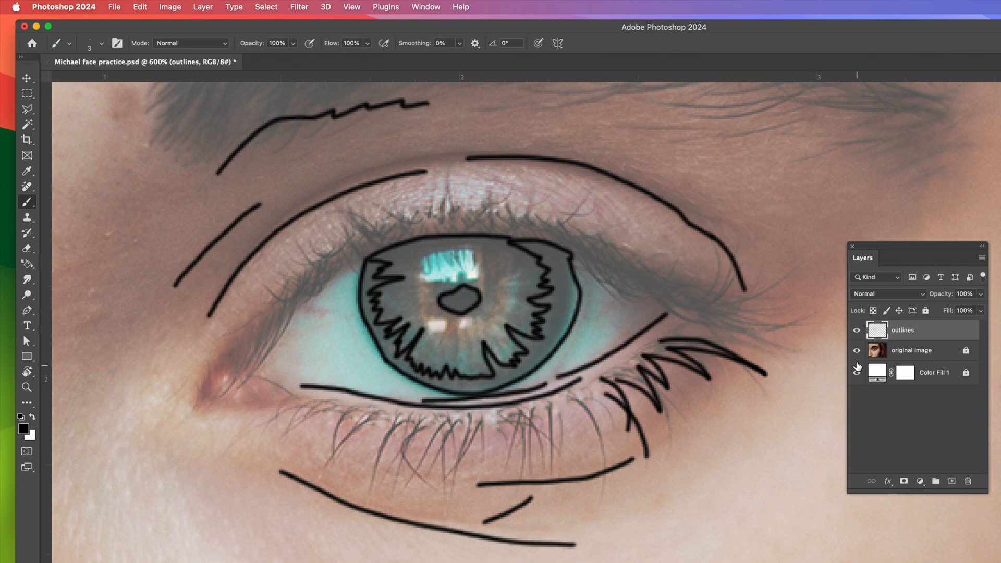
Step: Hide the original image layer to check the outlines alone with the canvas fitted to the window, and show the layer again
{"action": "left_click_drag", "start_coordinate": [880, 248], "coordinate": [800, 131]}
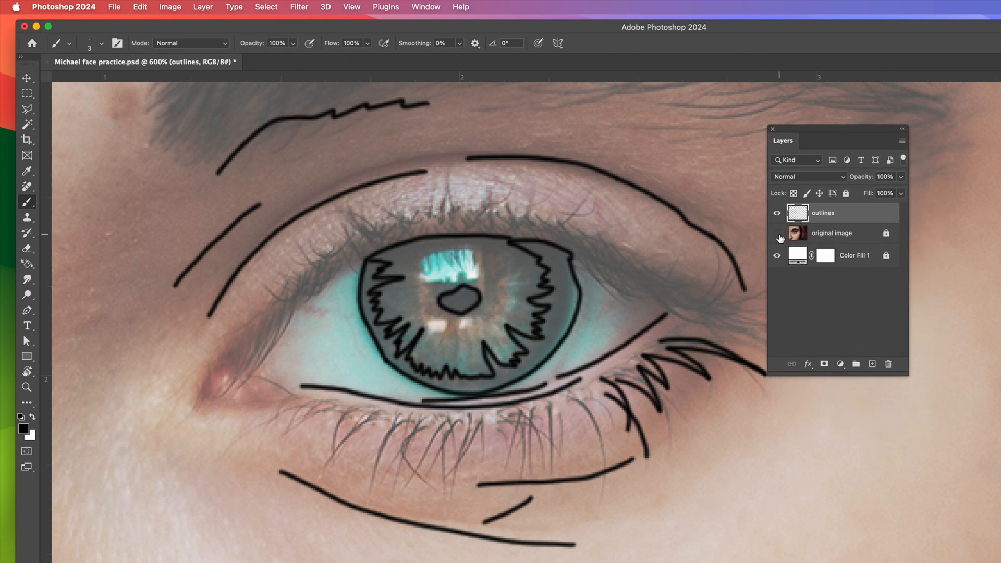
{"action": "left_click", "coordinate": [777, 235]}
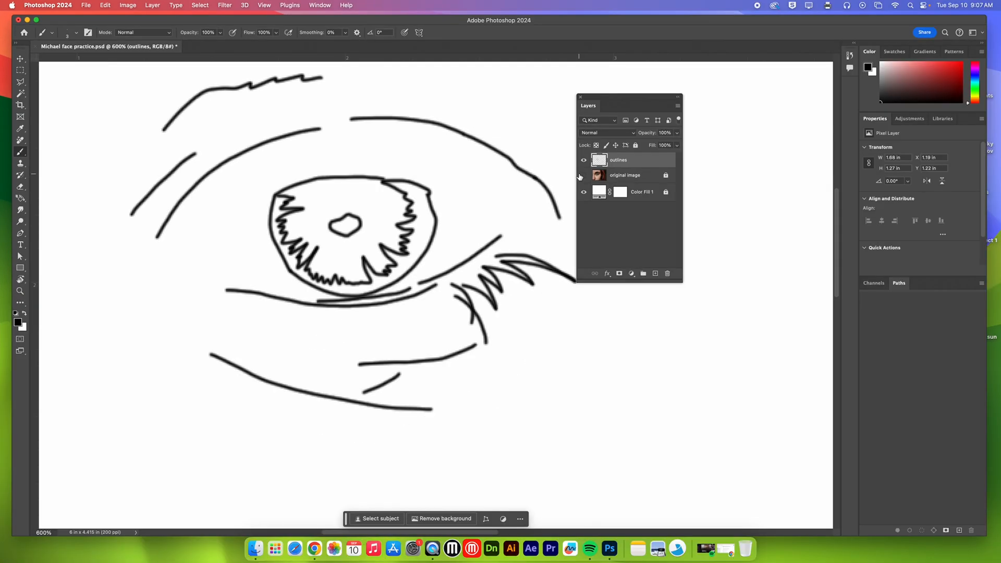
{"action": "key", "text": "super+0"}
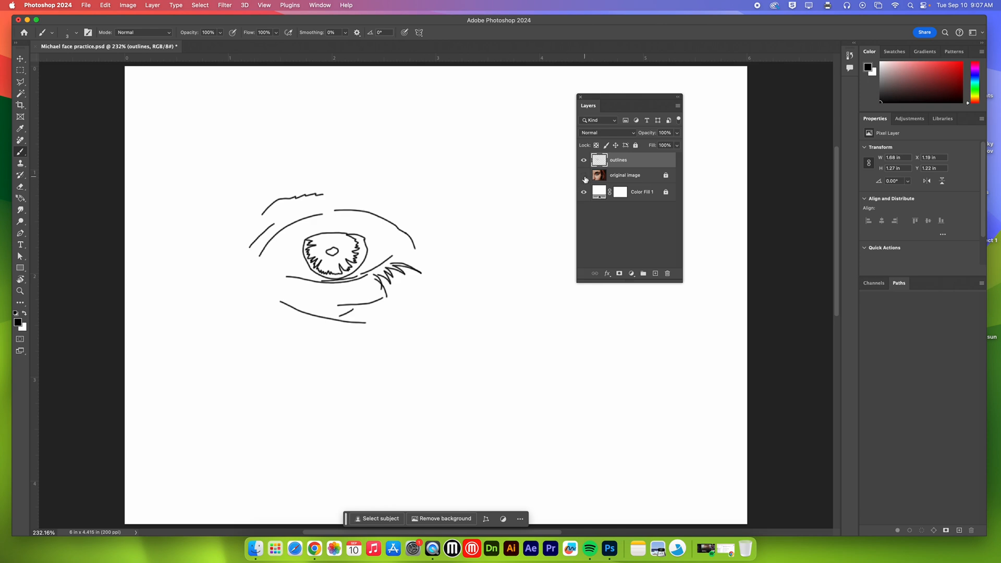
{"action": "left_click", "coordinate": [584, 176]}
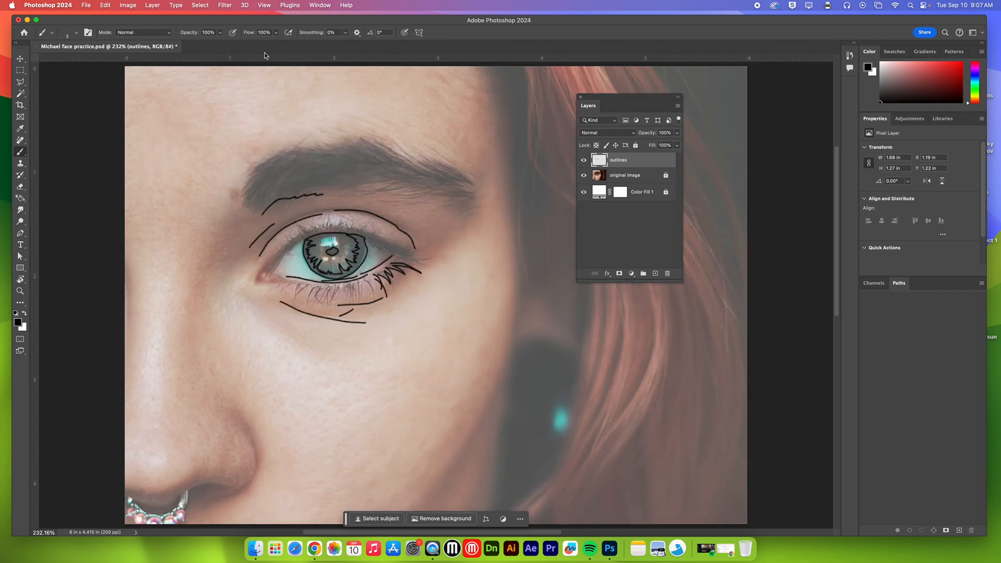
Step: Close the face practice document without saving its changes
{"action": "left_click", "coordinate": [86, 5]}
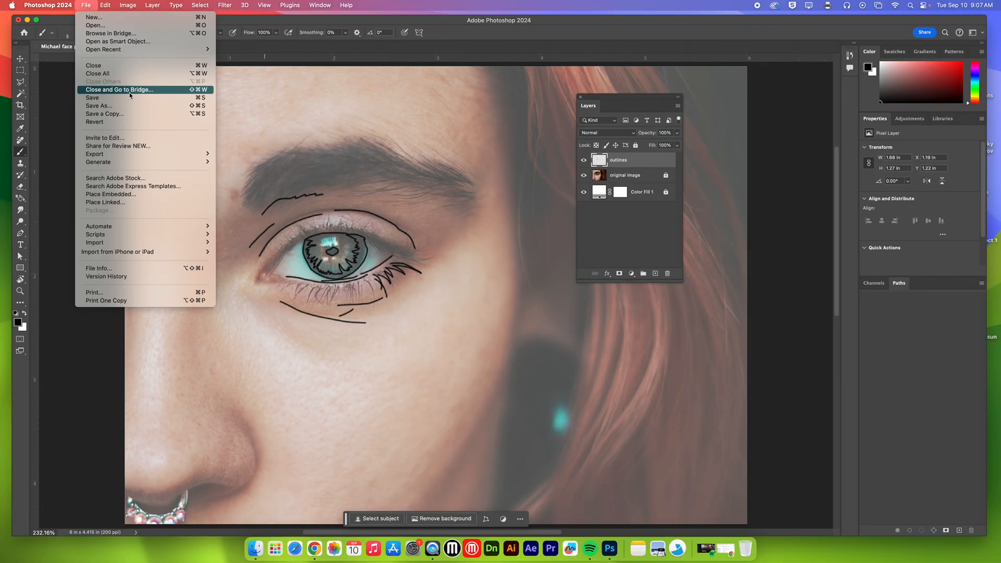
{"action": "left_click", "coordinate": [291, 6]}
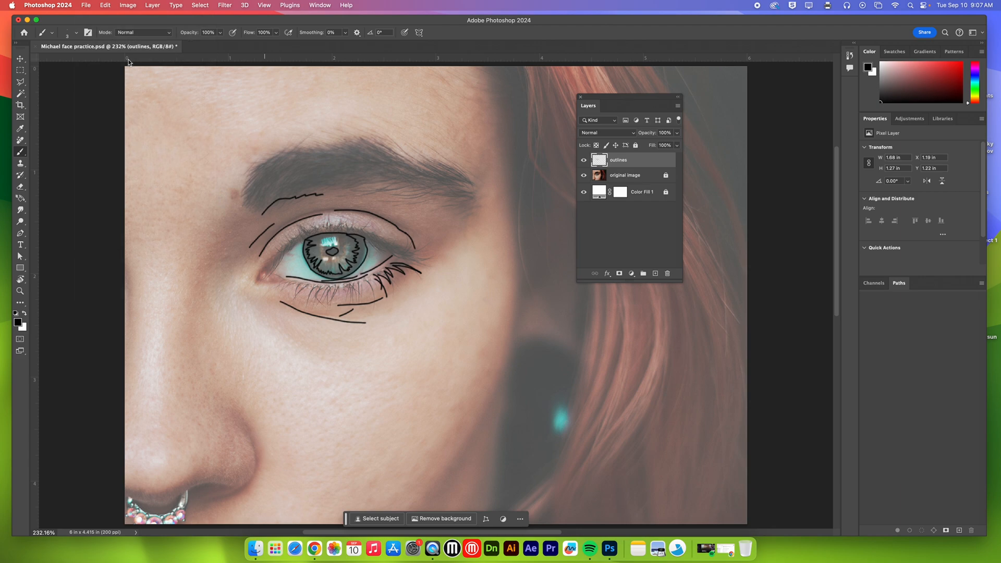
{"action": "left_click", "coordinate": [35, 48]}
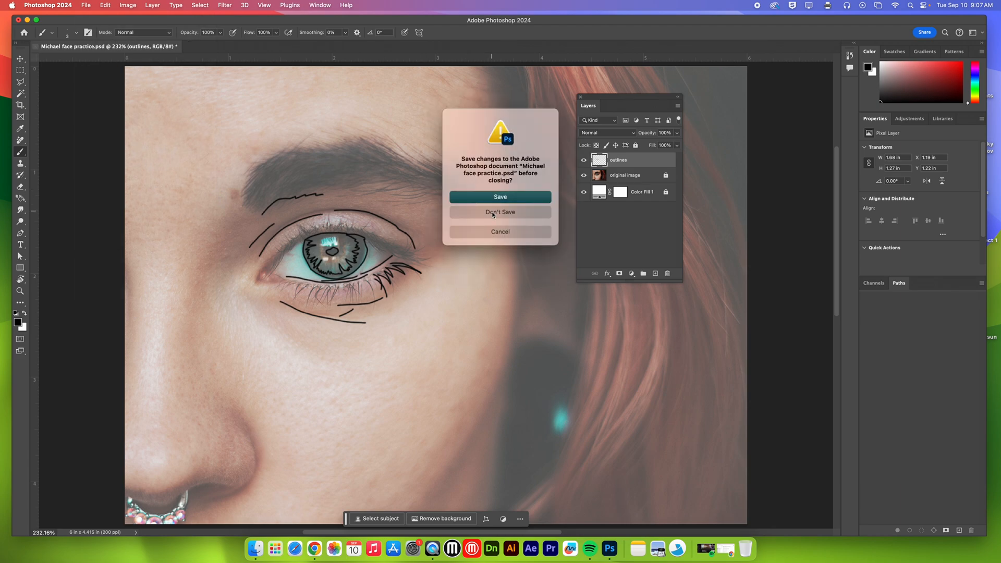
{"action": "left_click", "coordinate": [498, 213]}
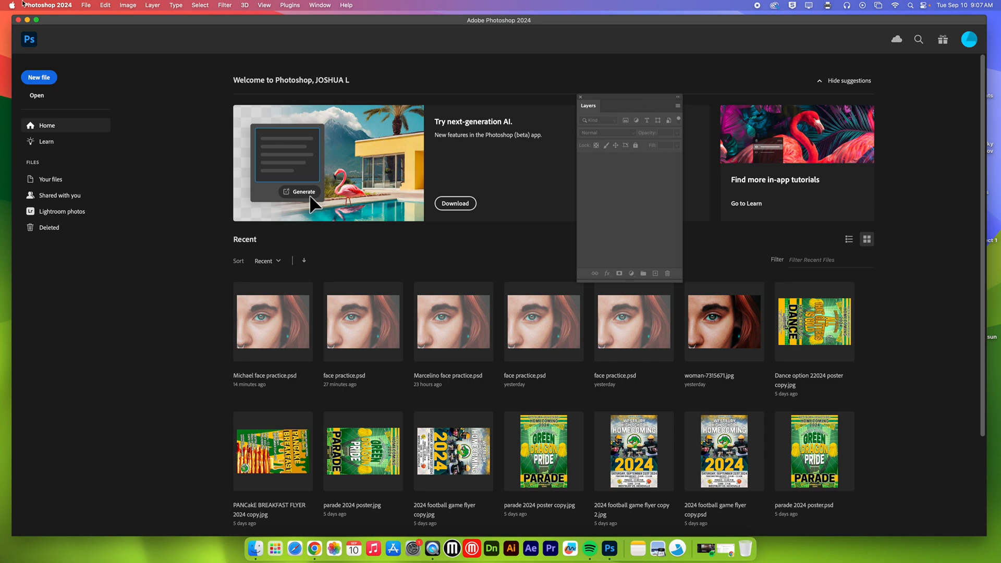
{"action": "left_click", "coordinate": [12, 6]}
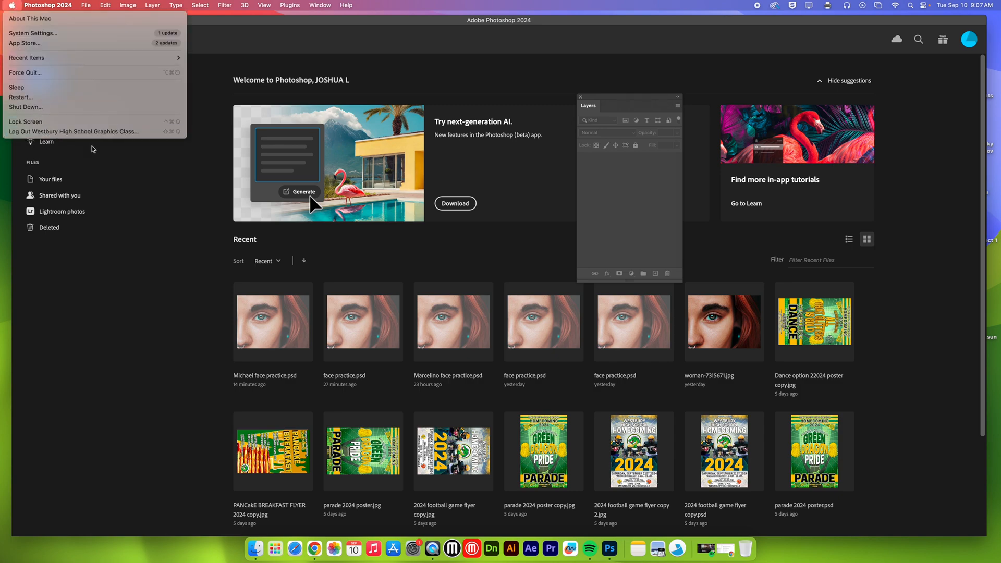
{"action": "left_click", "coordinate": [92, 279]}
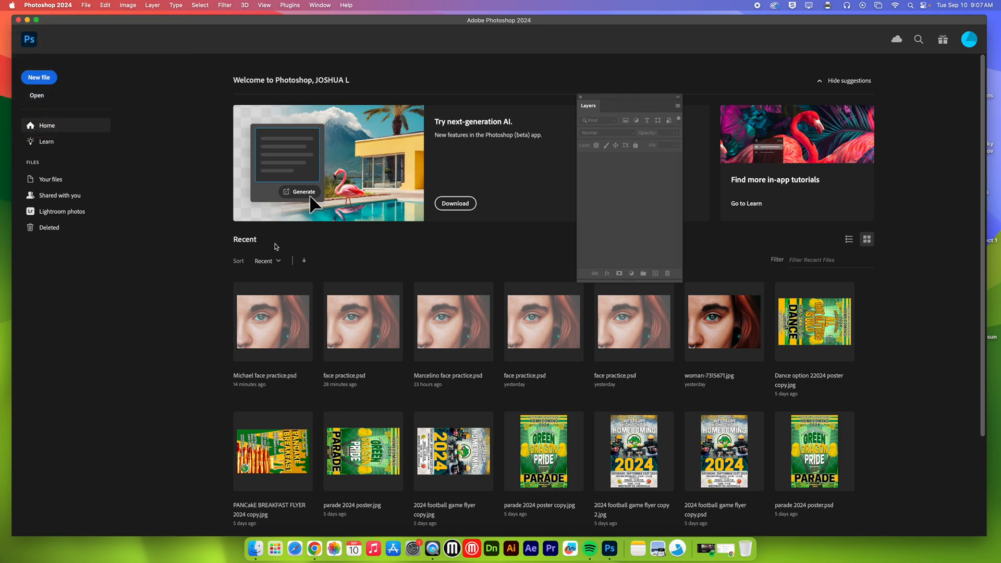